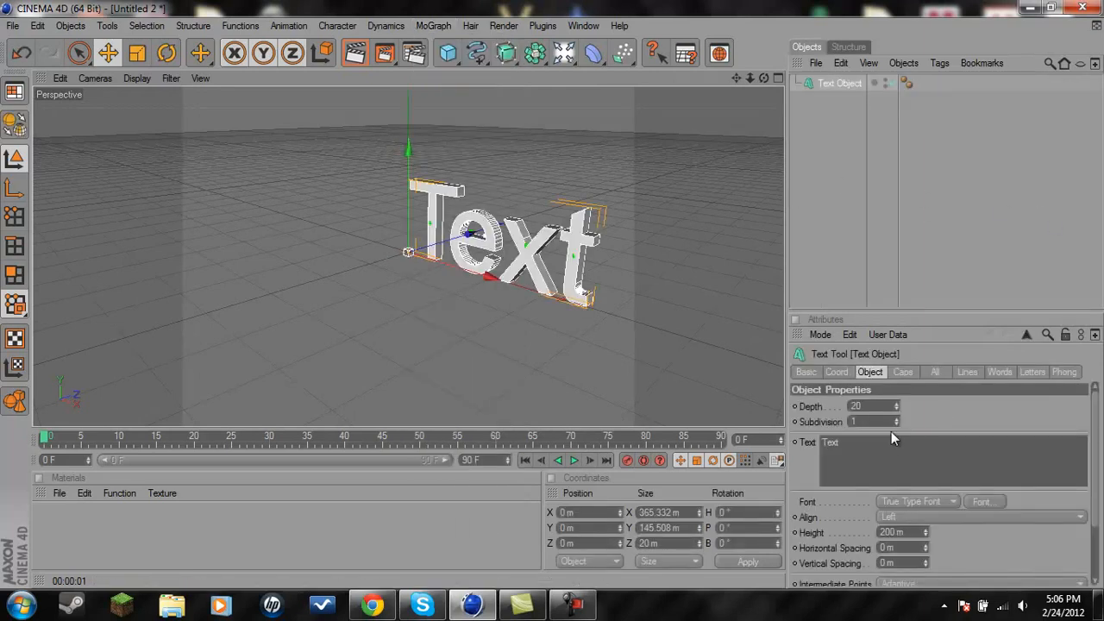
Step: Change the text object's wording to "Tutorial"
double_click(868, 445)
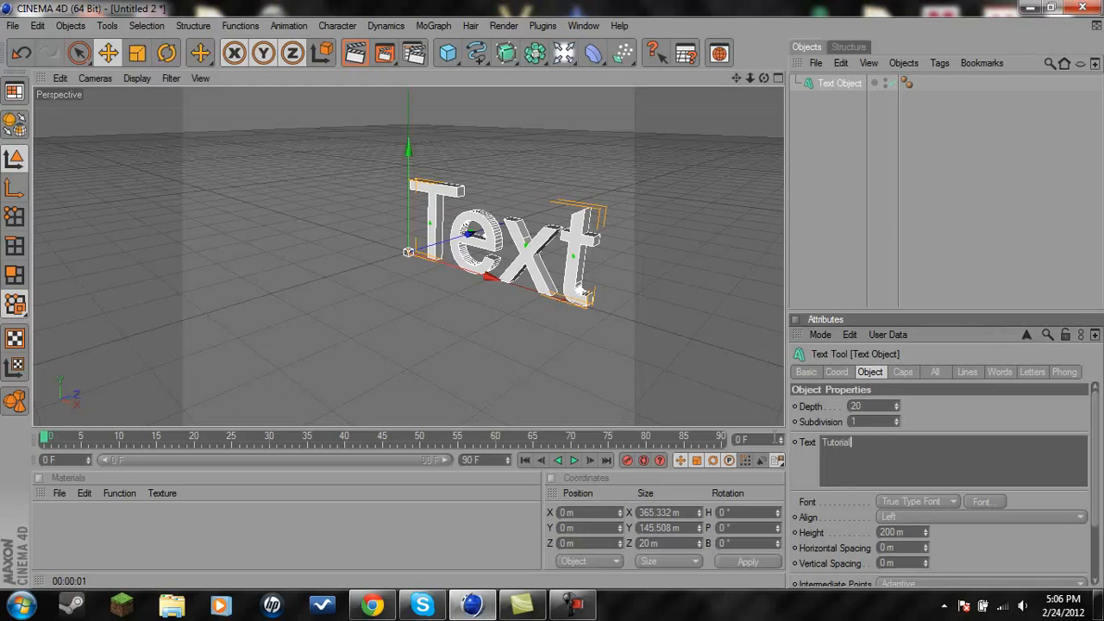
left_click(757, 80)
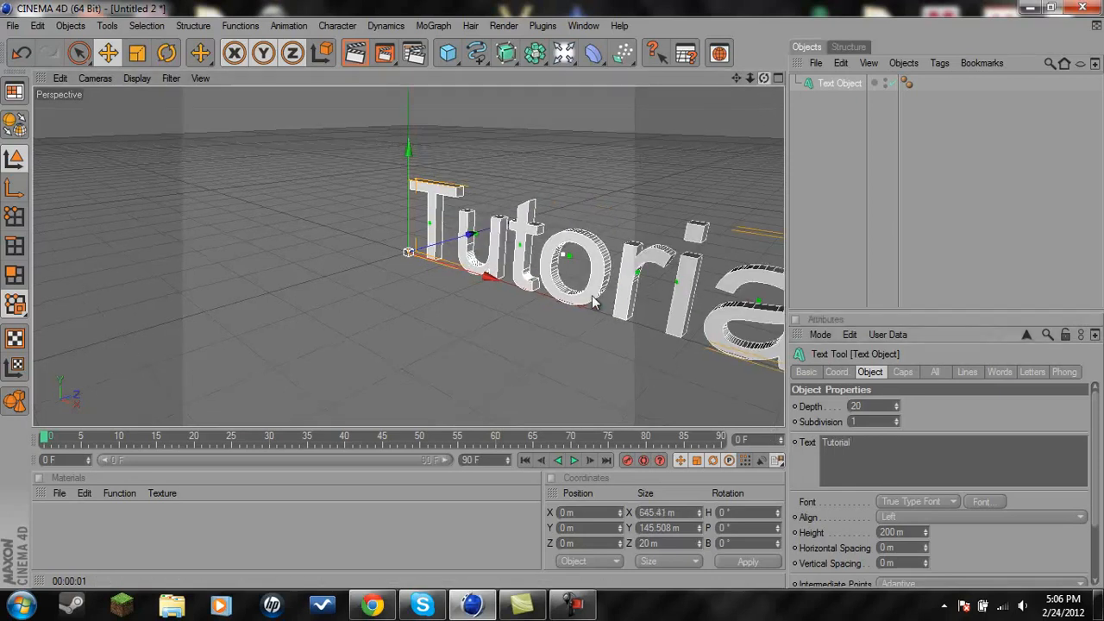
mouse_move(550, 300)
left_mouse_down()
mouse_move(566, 301)
mouse_move(540, 299)
mouse_move(550, 313)
left_mouse_up()
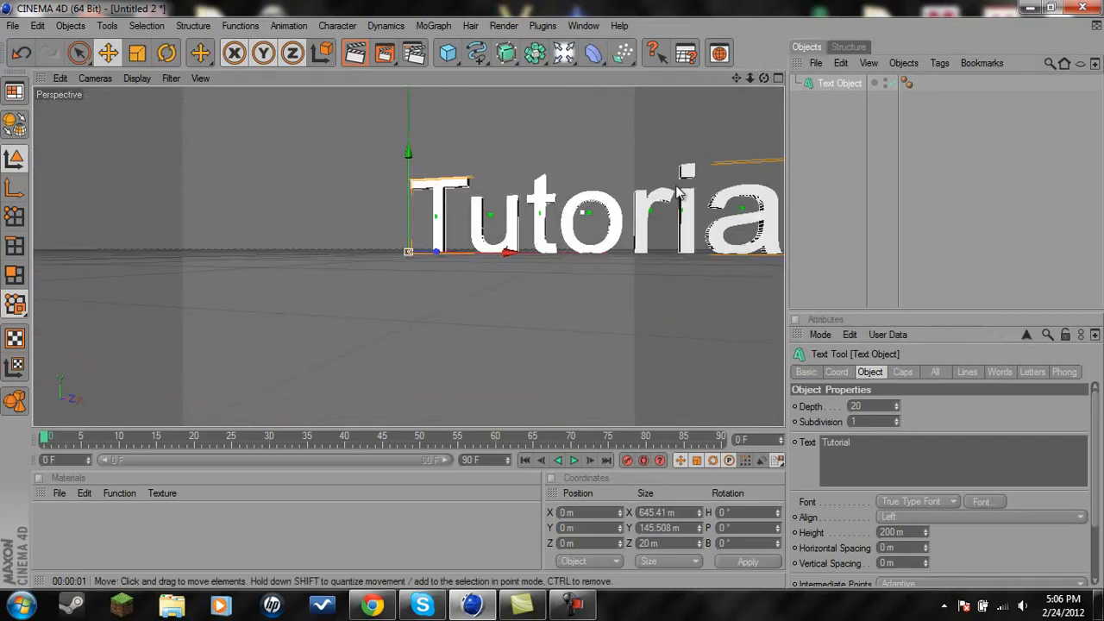
Step: Set the depth of the Tutorial text object to 70
left_click_drag(738, 80, 764, 106)
left_click(858, 406)
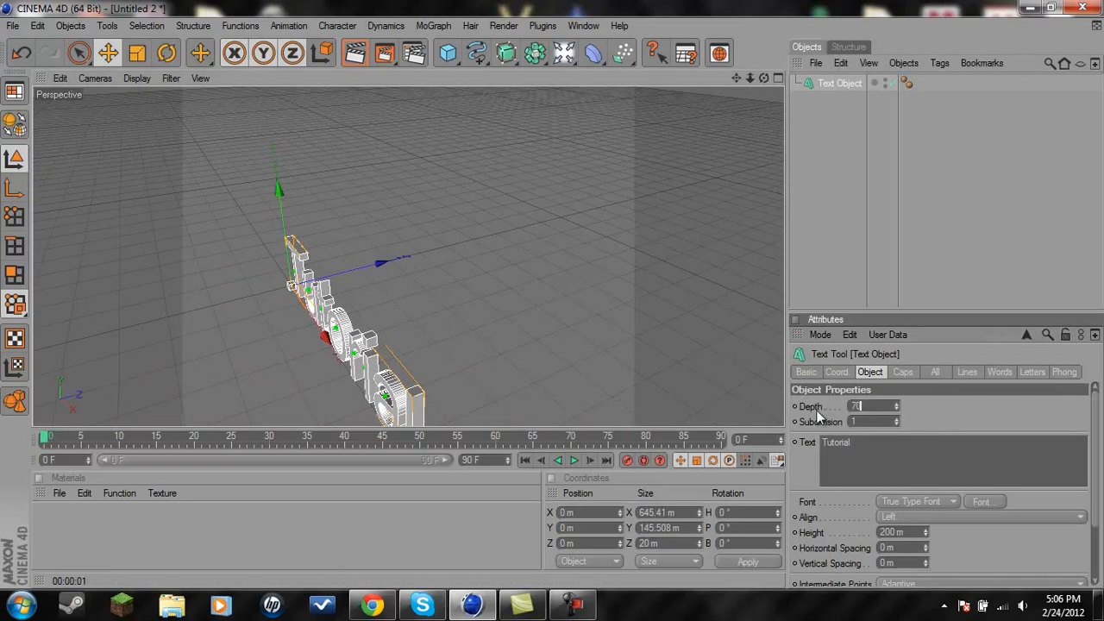
type("70")
key("Return")
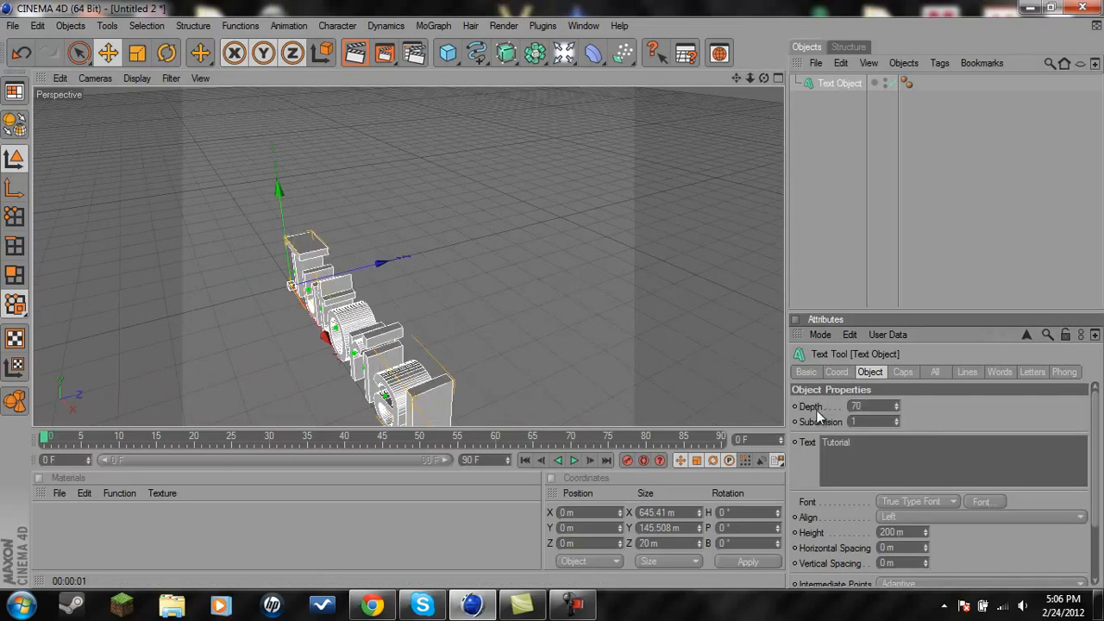
Step: Change the Tutorial text object's font to Shaun of the Dead and deselect the object
left_click(438, 317)
left_click_drag(763, 78, 552, 294)
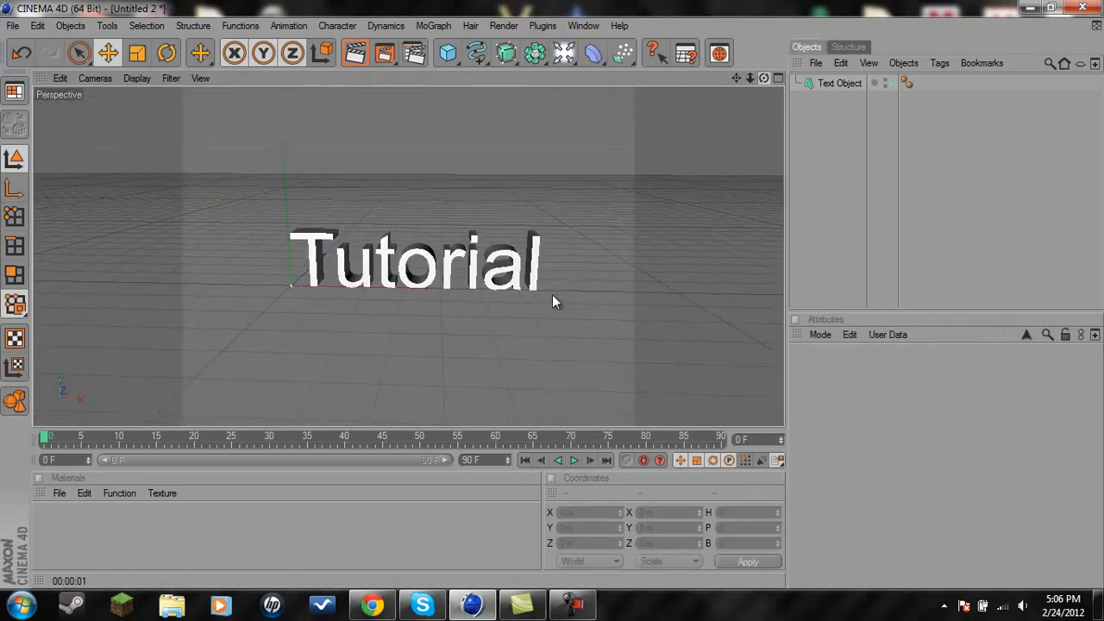
double_click(833, 83)
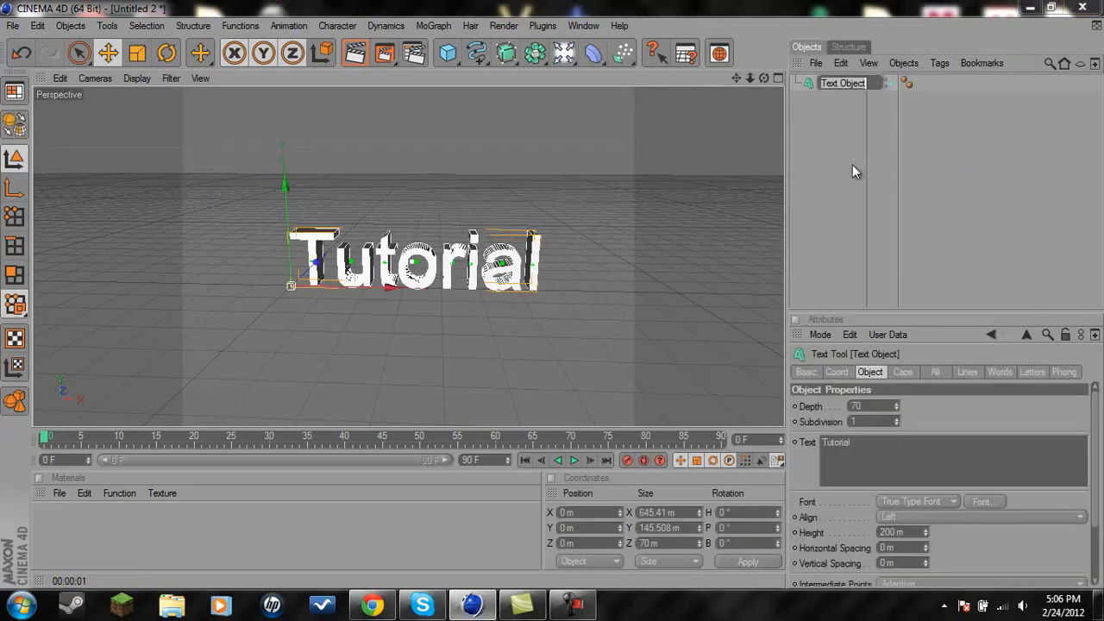
left_click(986, 502)
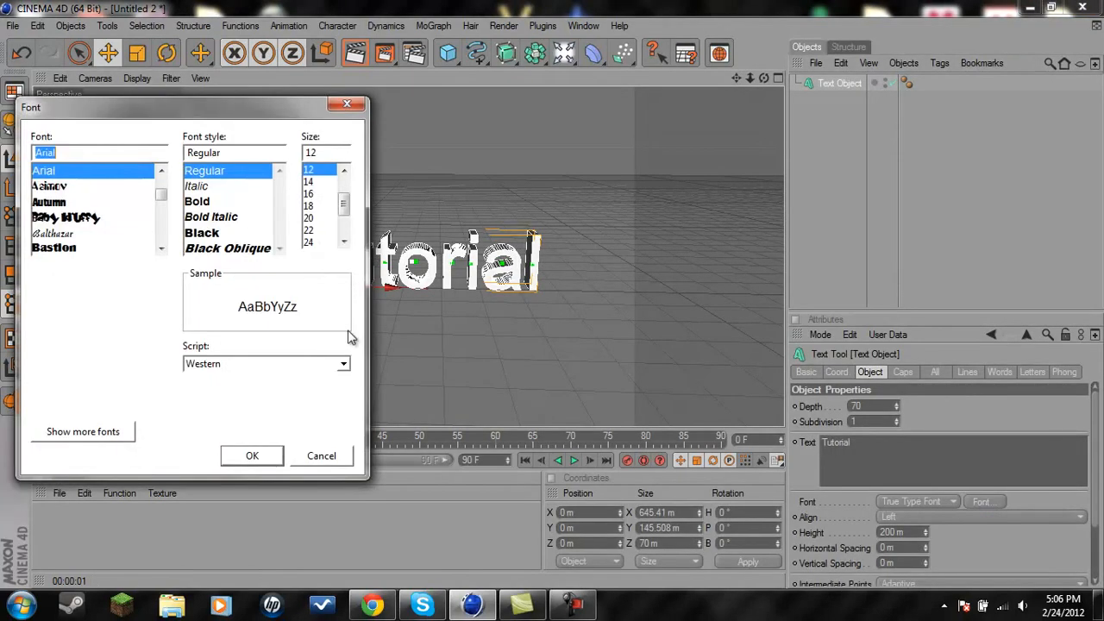
type("Sha")
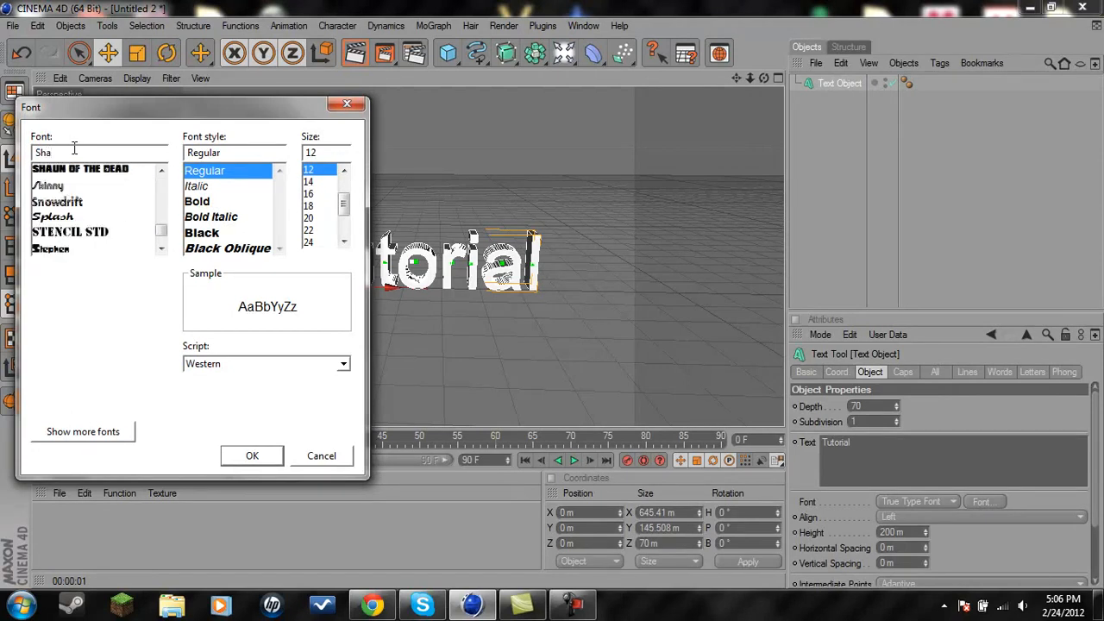
key("Return")
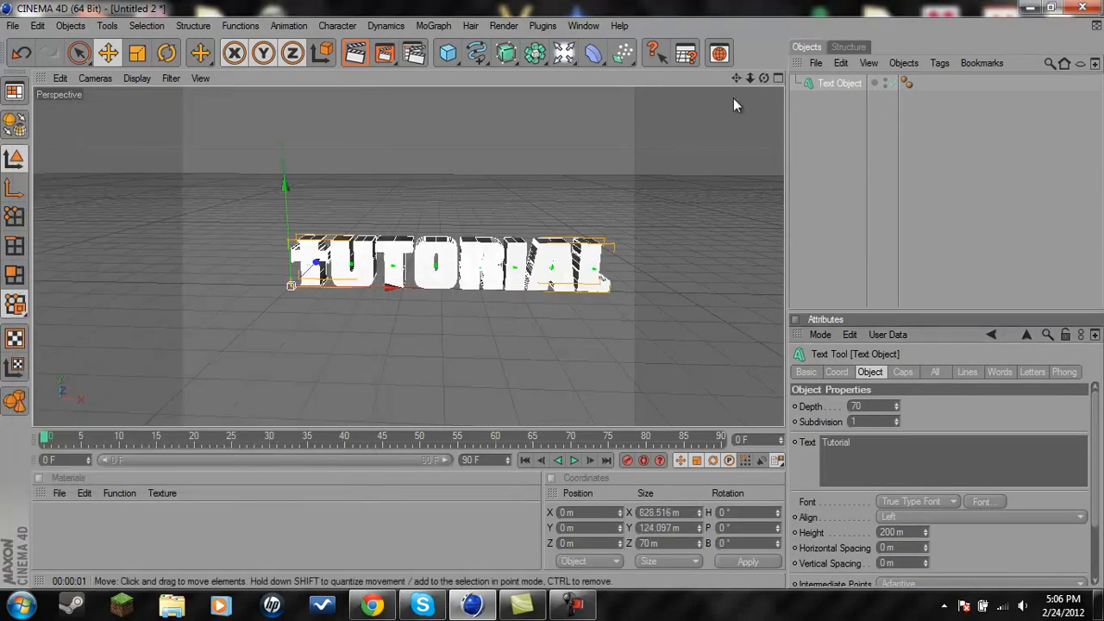
left_click(464, 321)
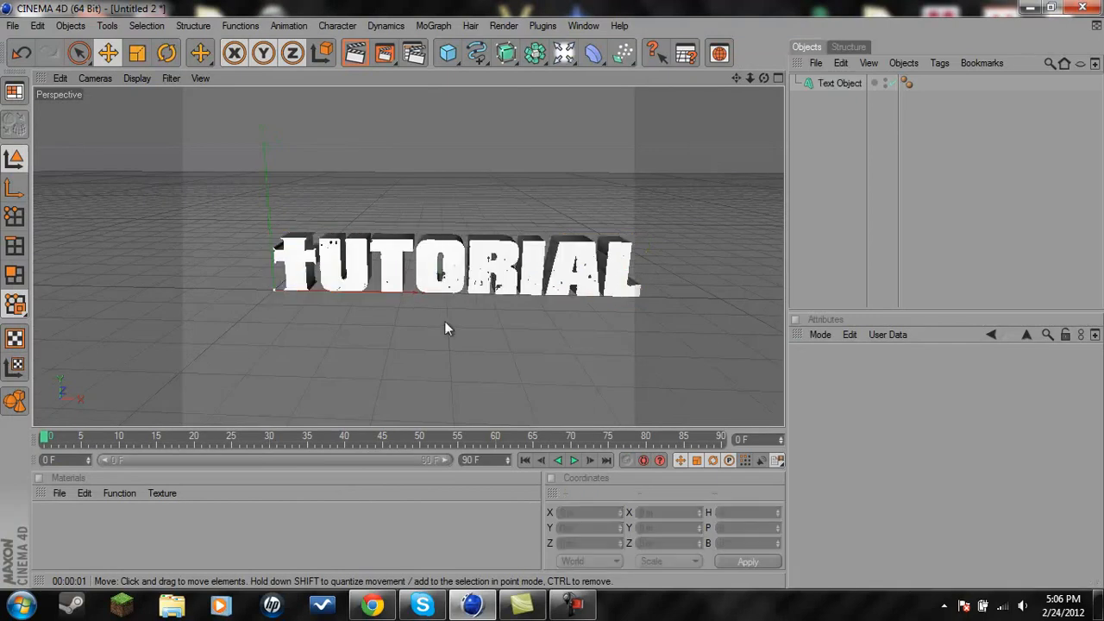
Step: Break the text object into 20 pieces with the Xbreaker script, using the On Collision mode
left_click(835, 85)
left_click(542, 25)
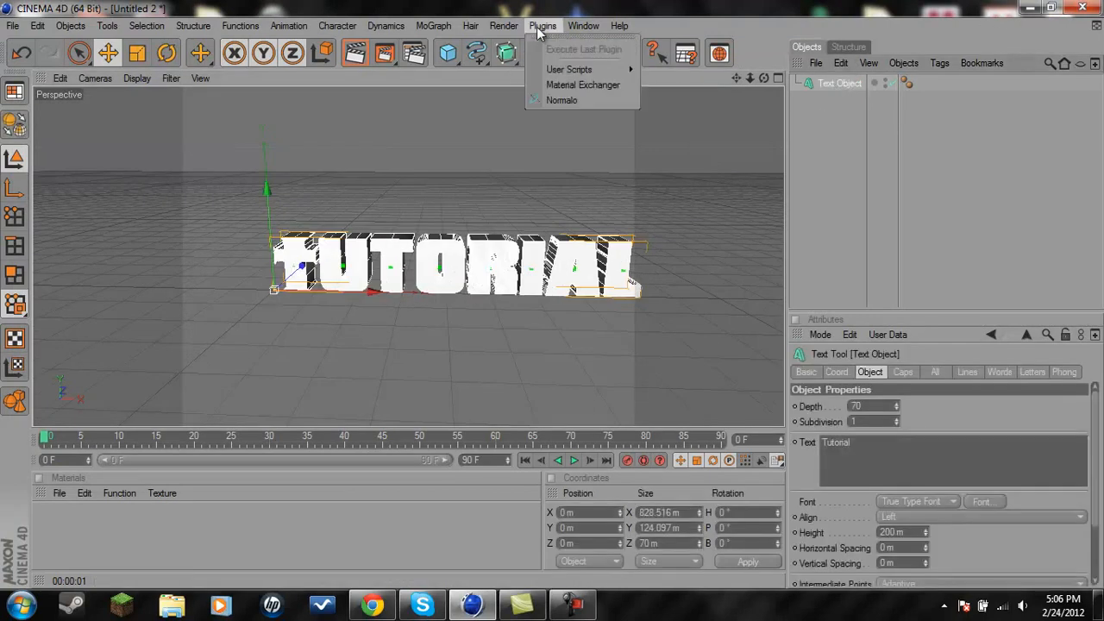
mouse_move(587, 70)
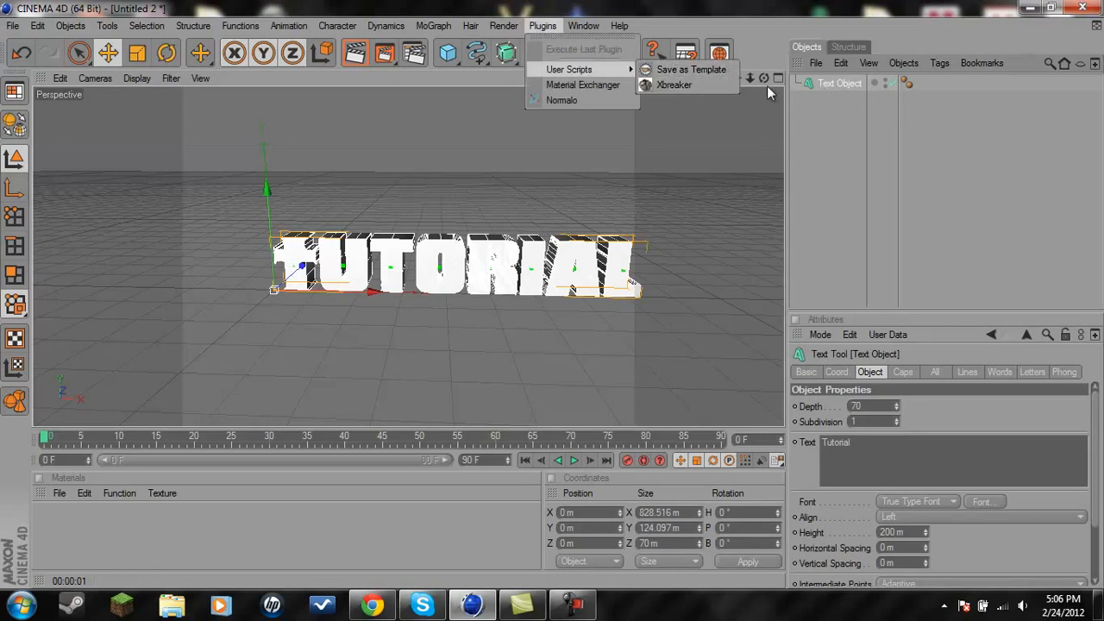
left_click(672, 84)
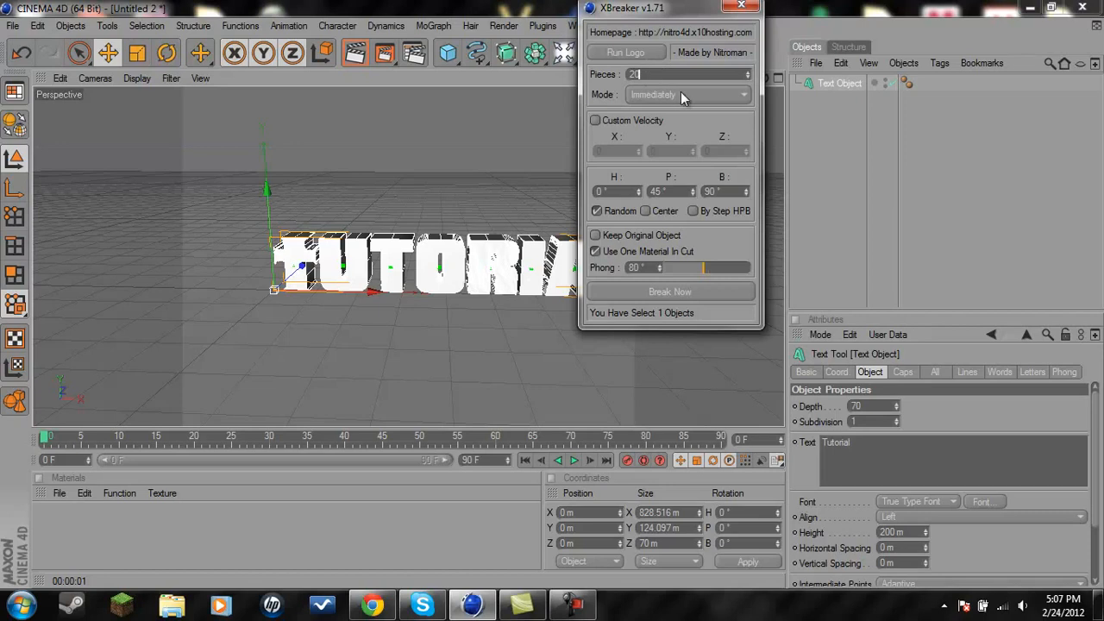
left_click(662, 91)
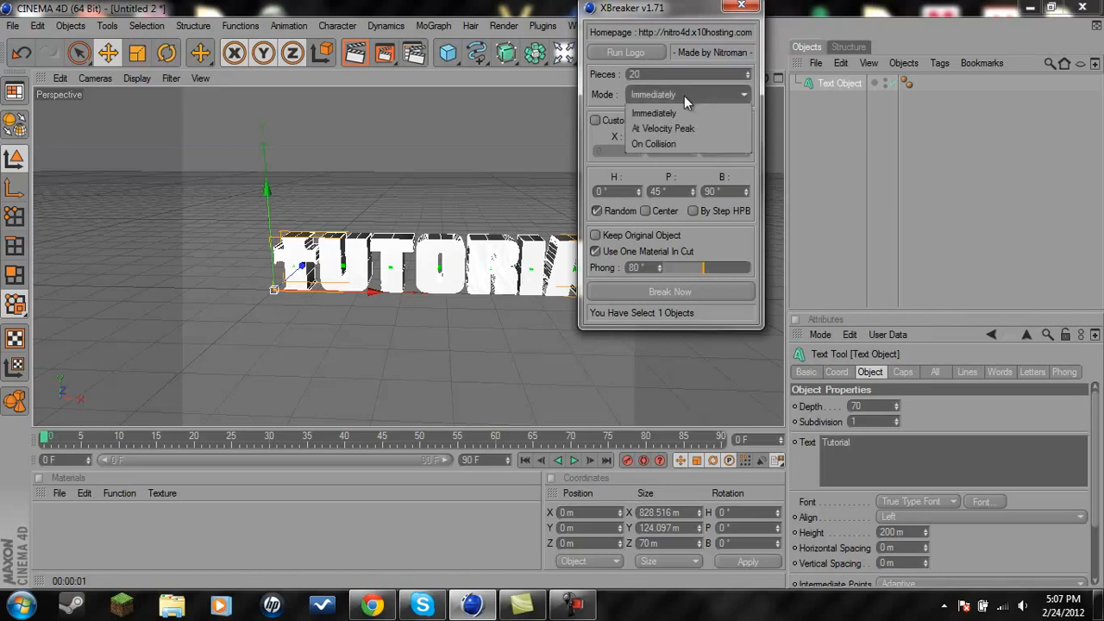
left_click(664, 144)
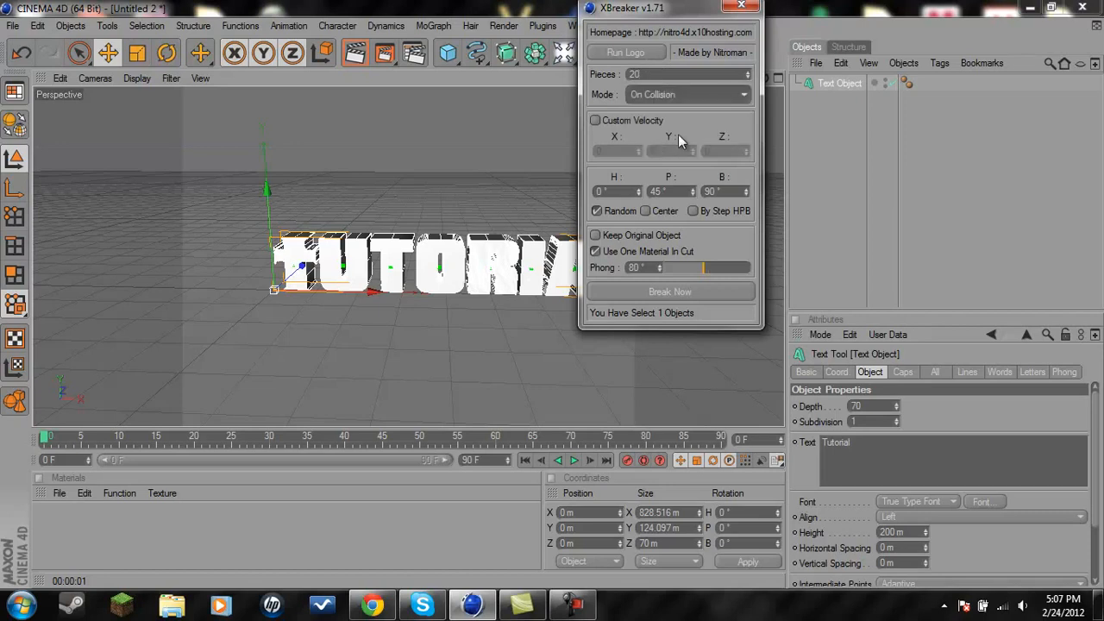
left_click(696, 293)
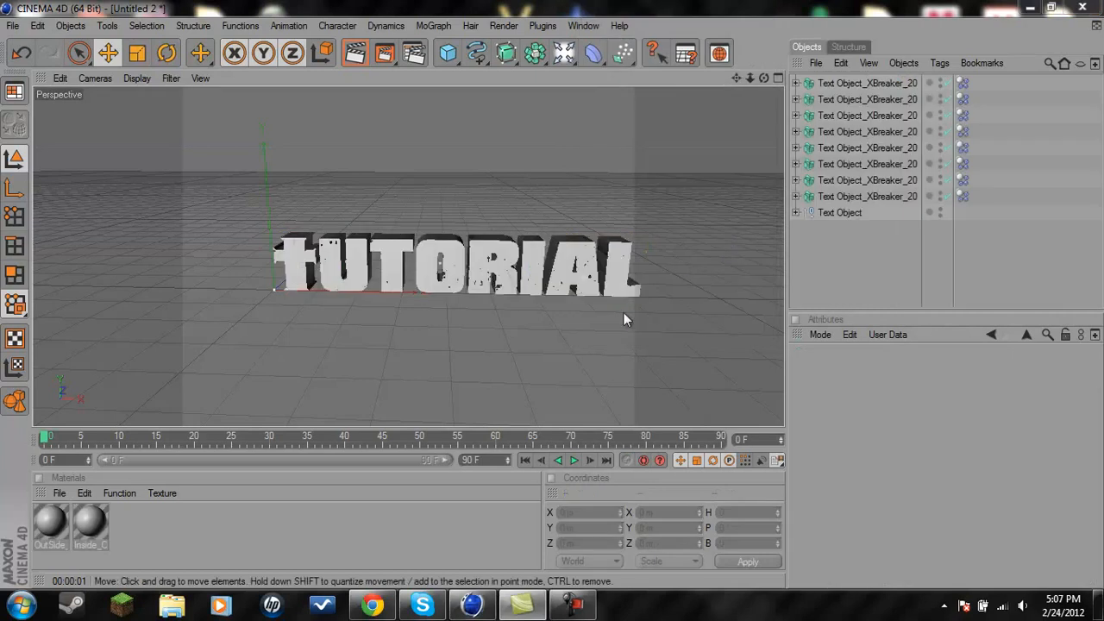
Step: Examine the fractured letters up close by selecting their fracture objects one after another
left_click(856, 197)
scroll(687, 144, "up", 5)
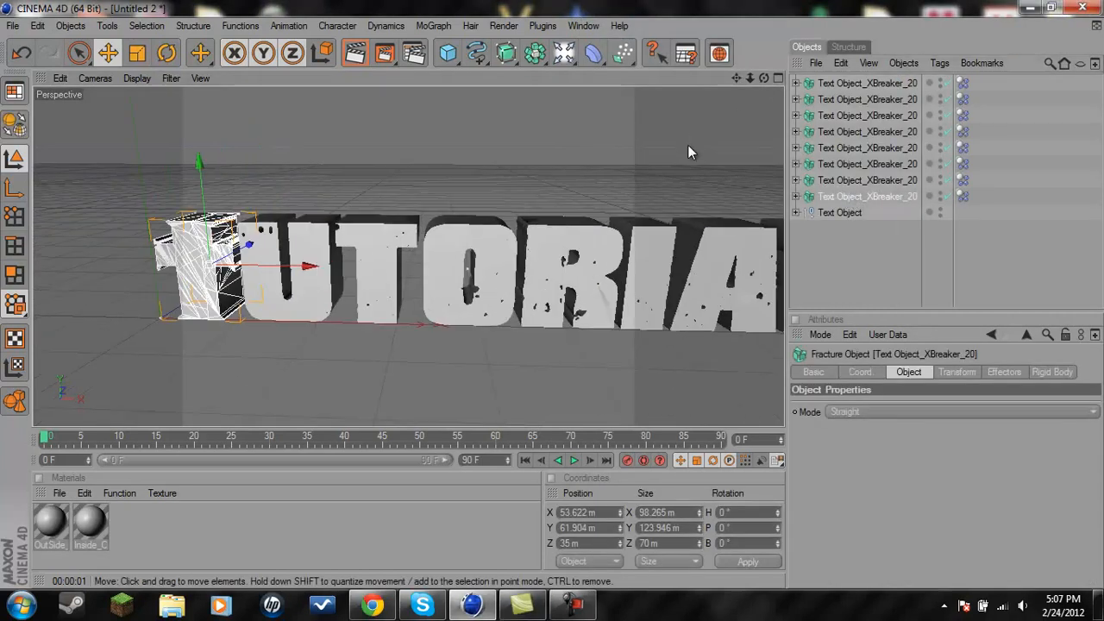
left_click_drag(736, 76, 870, 65)
left_click(865, 180)
left_click(844, 164)
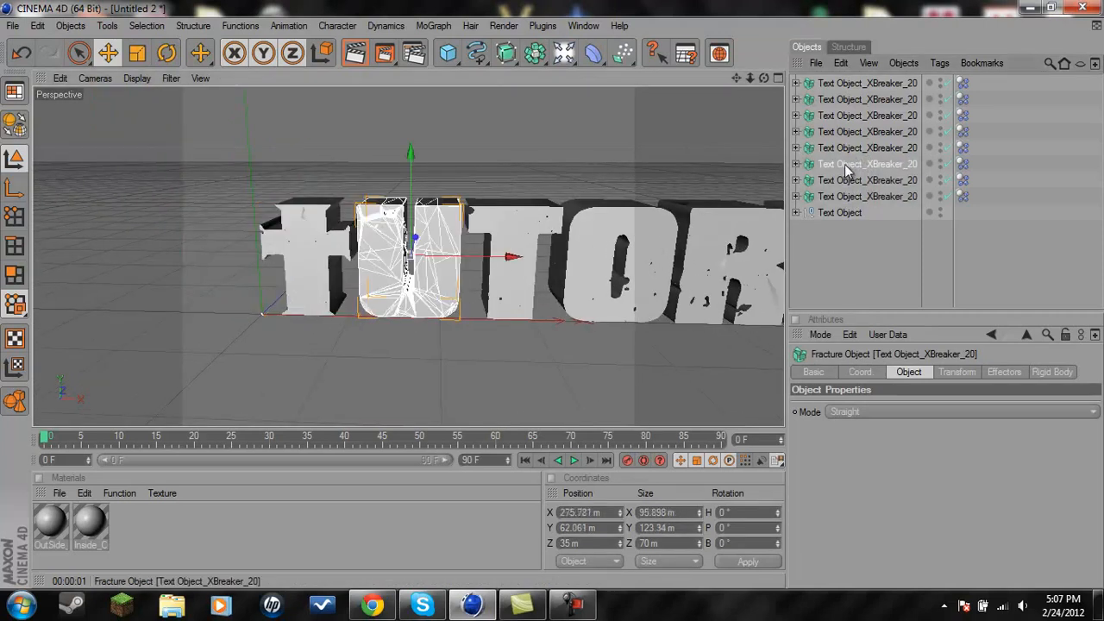
left_click(843, 149)
scroll(542, 294, "up", 5)
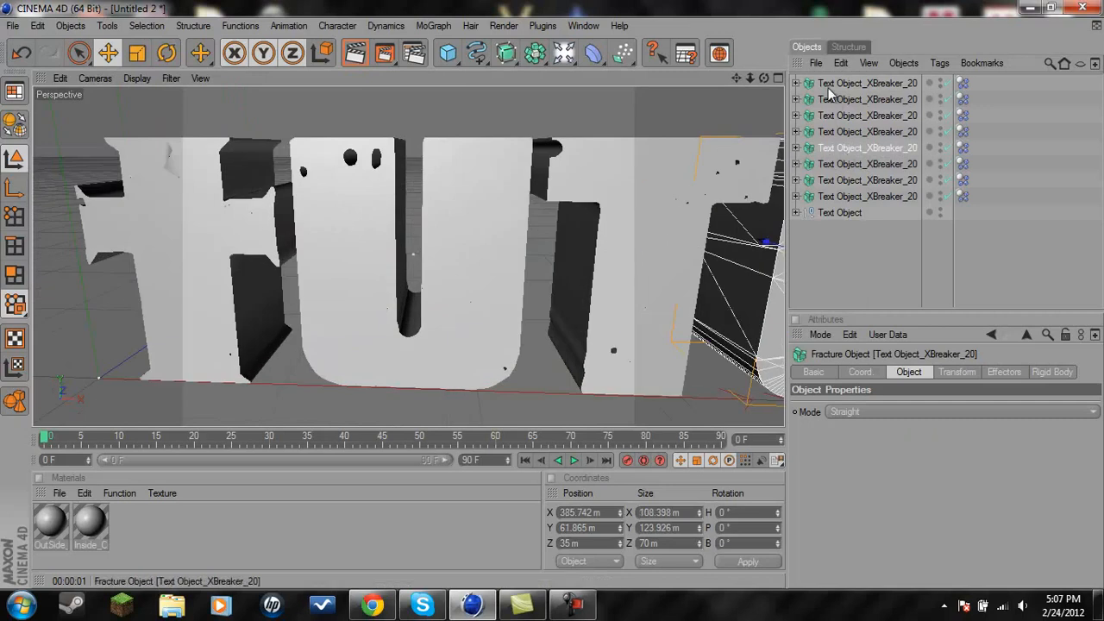
middle_click_drag(542, 294, 552, 338, "alt")
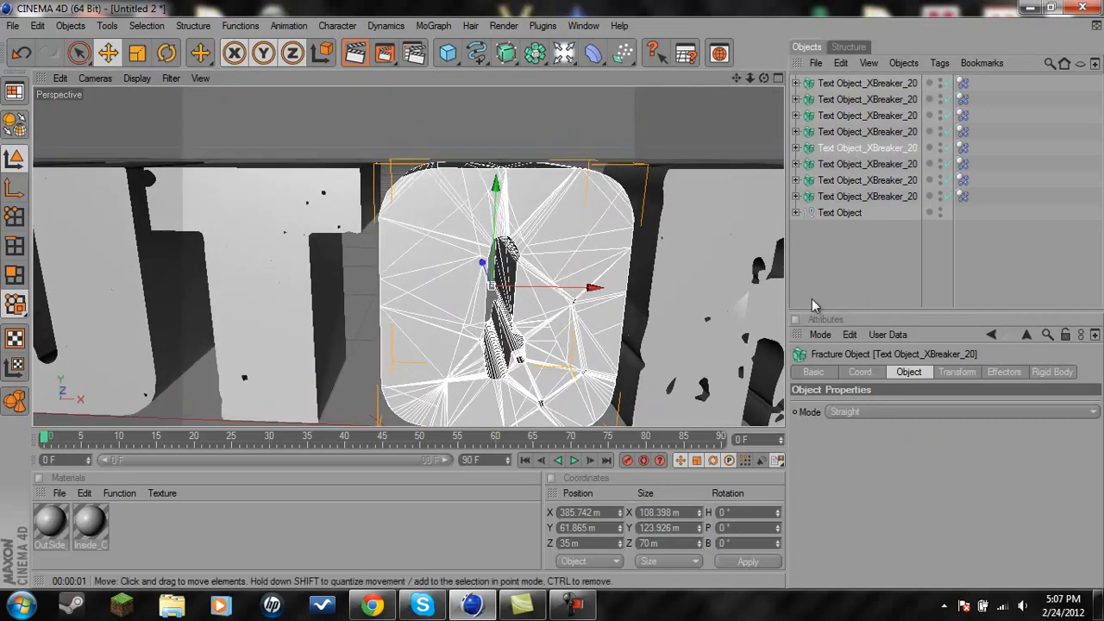
scroll(697, 308, "down", 3)
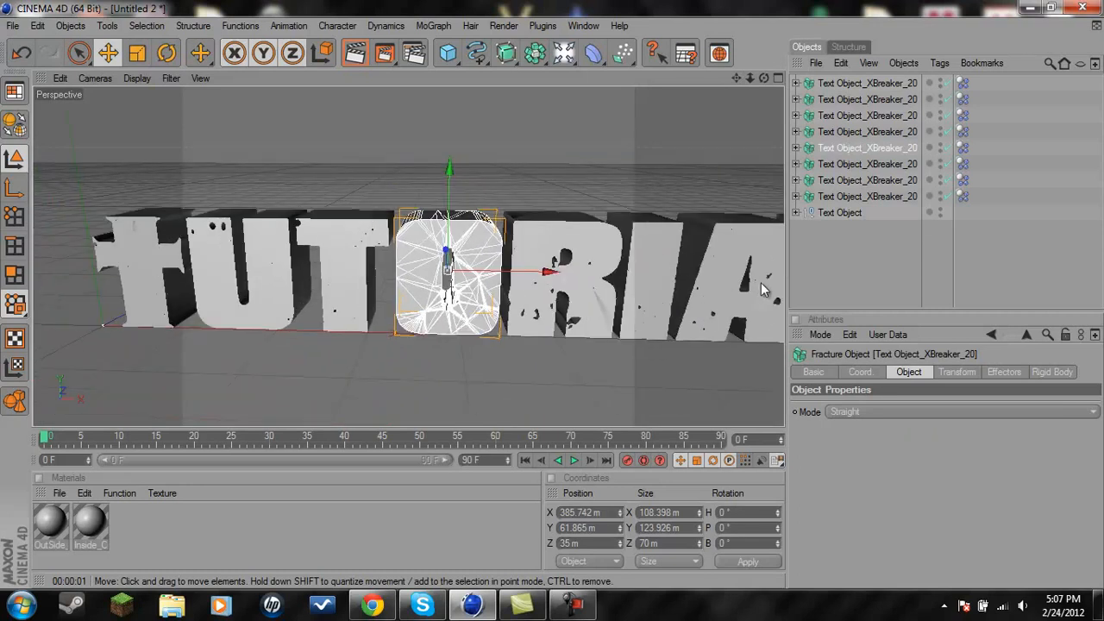
scroll(761, 282, "down", 2)
Step: Delete the leftover Text Object null below the fracture objects
left_click(827, 249)
left_click(839, 214)
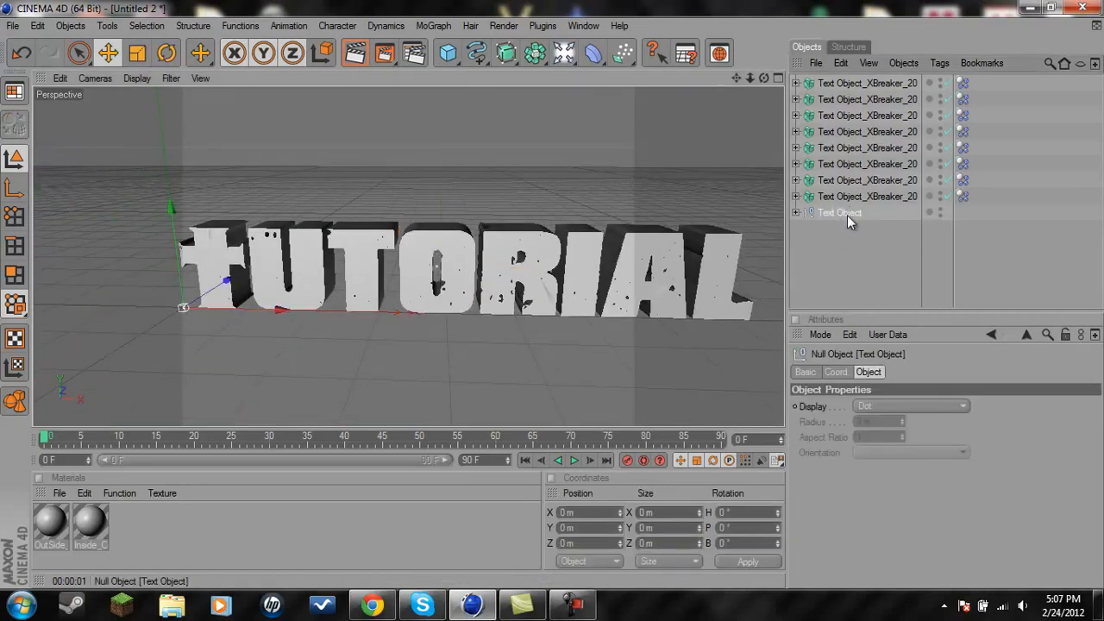
key("Delete")
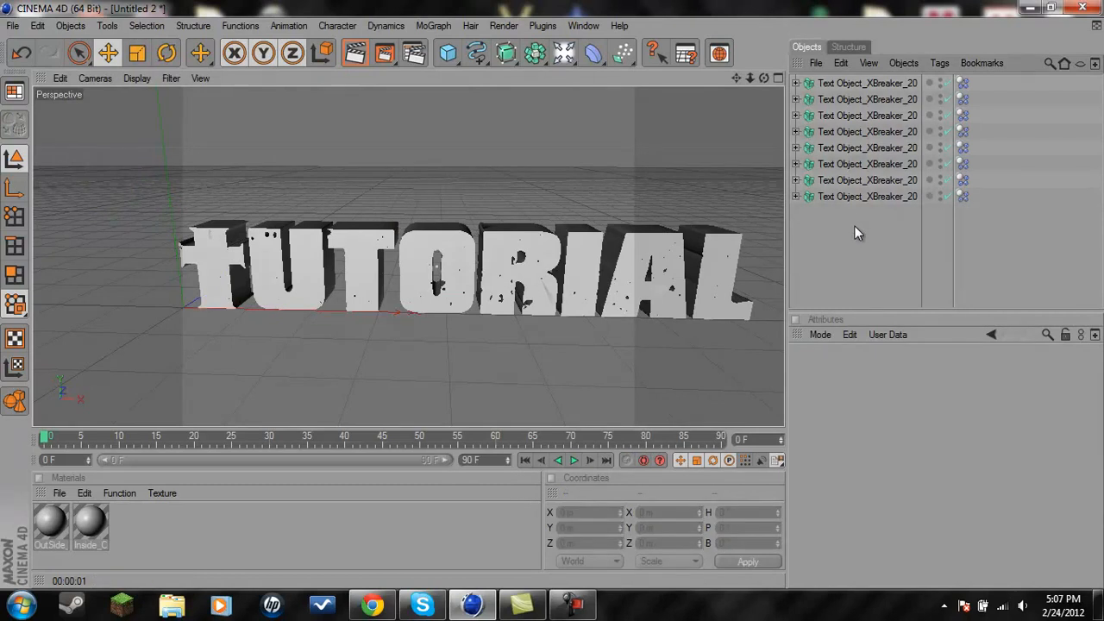
Step: Apply a Random Effector to all eight fractured letter objects
left_click_drag(848, 177, 827, 74)
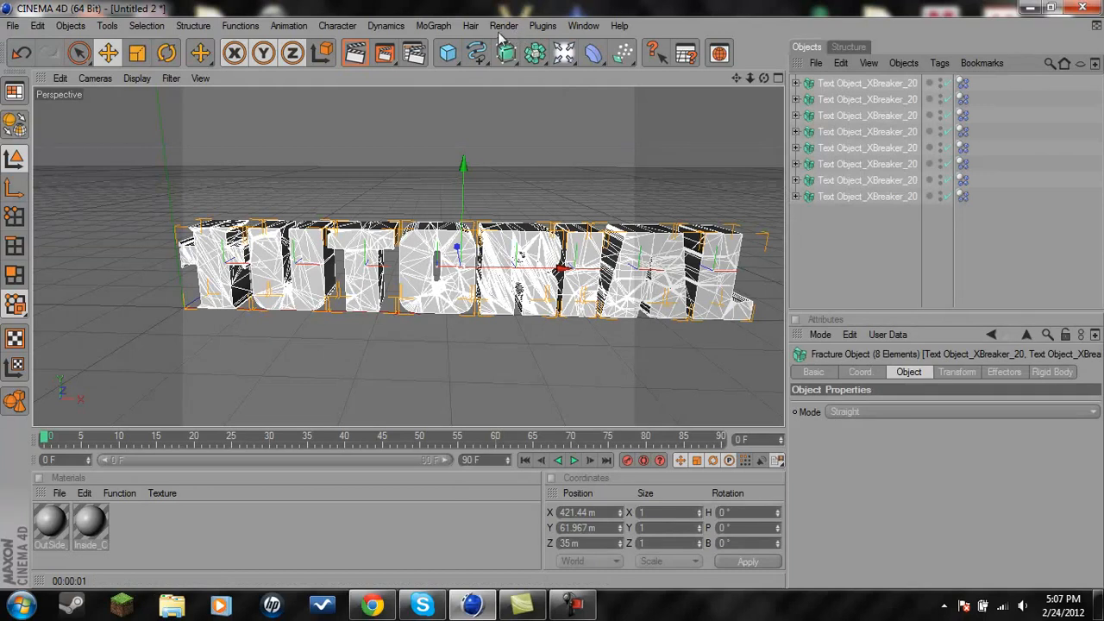
left_click(443, 27)
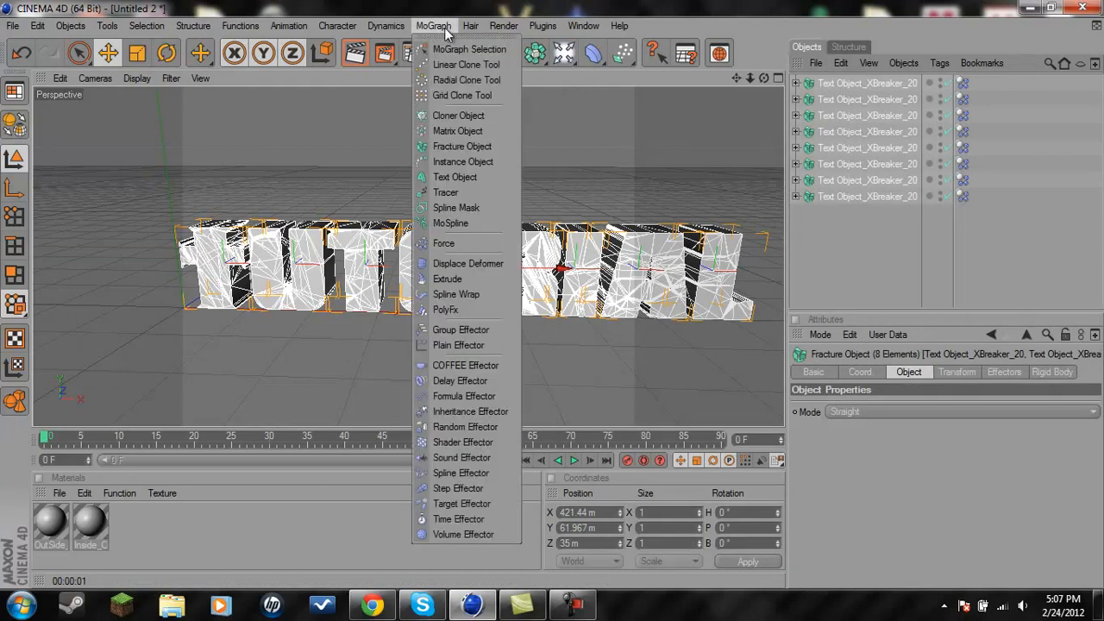
left_click(465, 426)
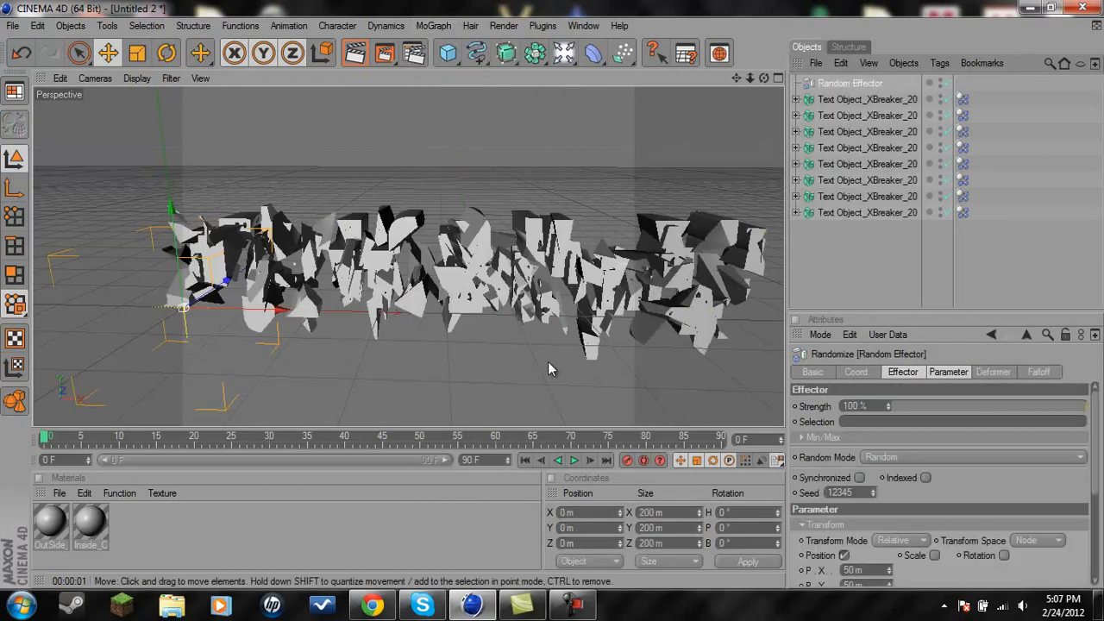
Step: Set the Random Effector's strength to 6 %
scroll(549, 353, "down", 5)
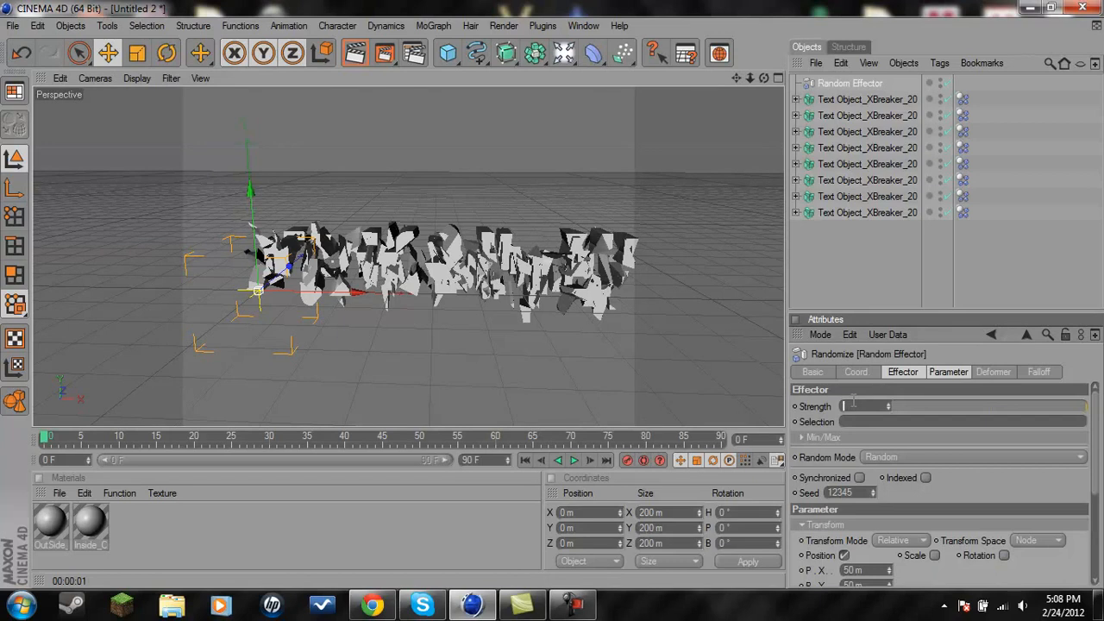
key("Return")
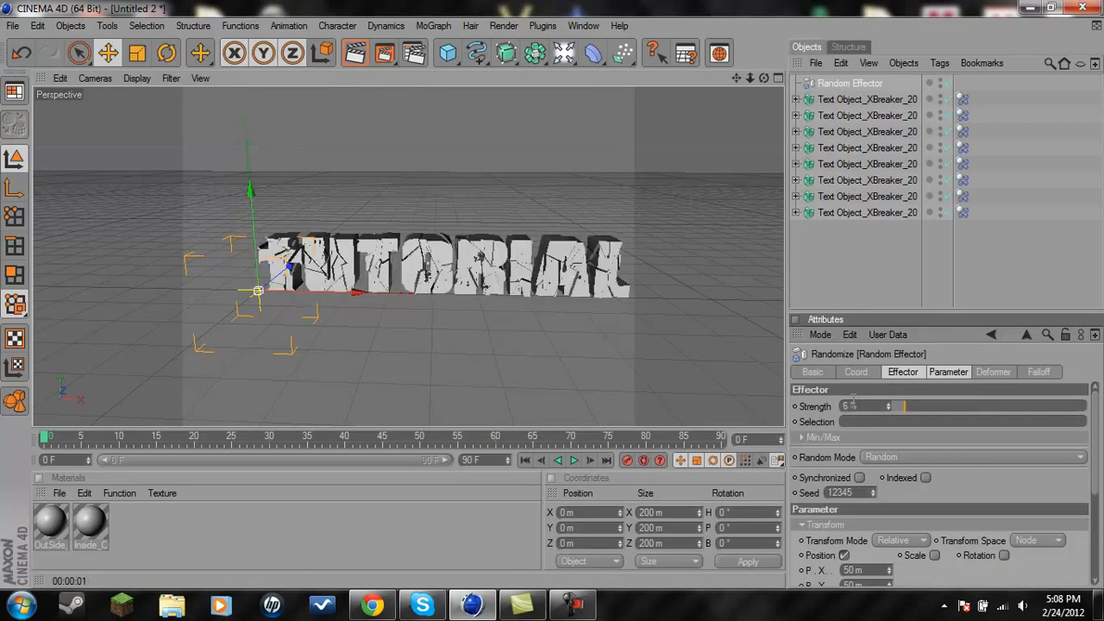
scroll(649, 185, "up", 1)
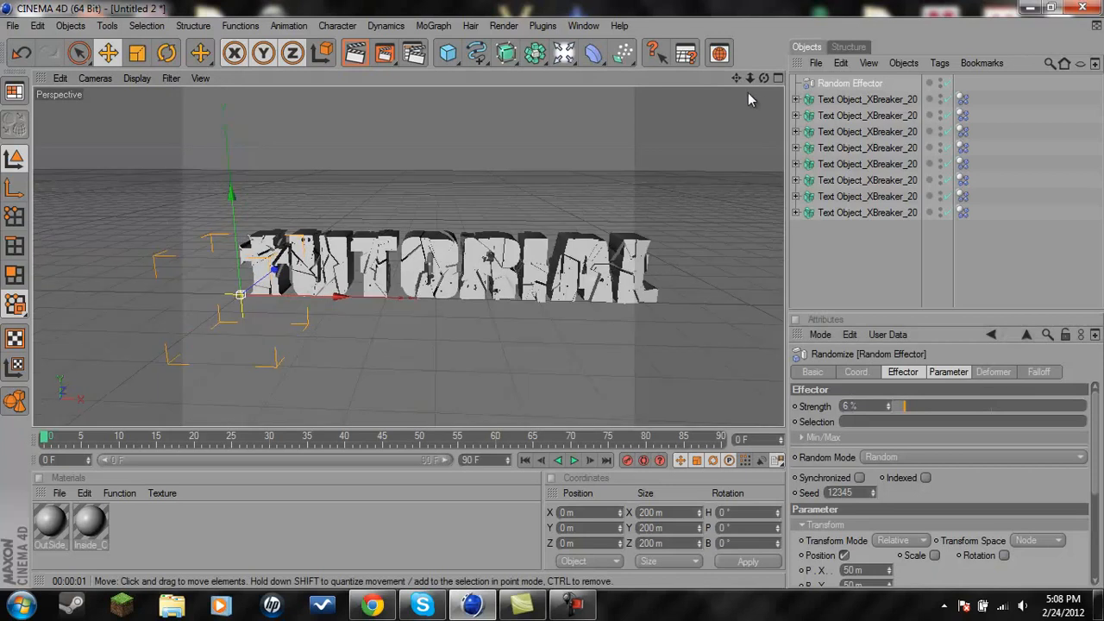
left_click_drag(765, 78, 557, 301)
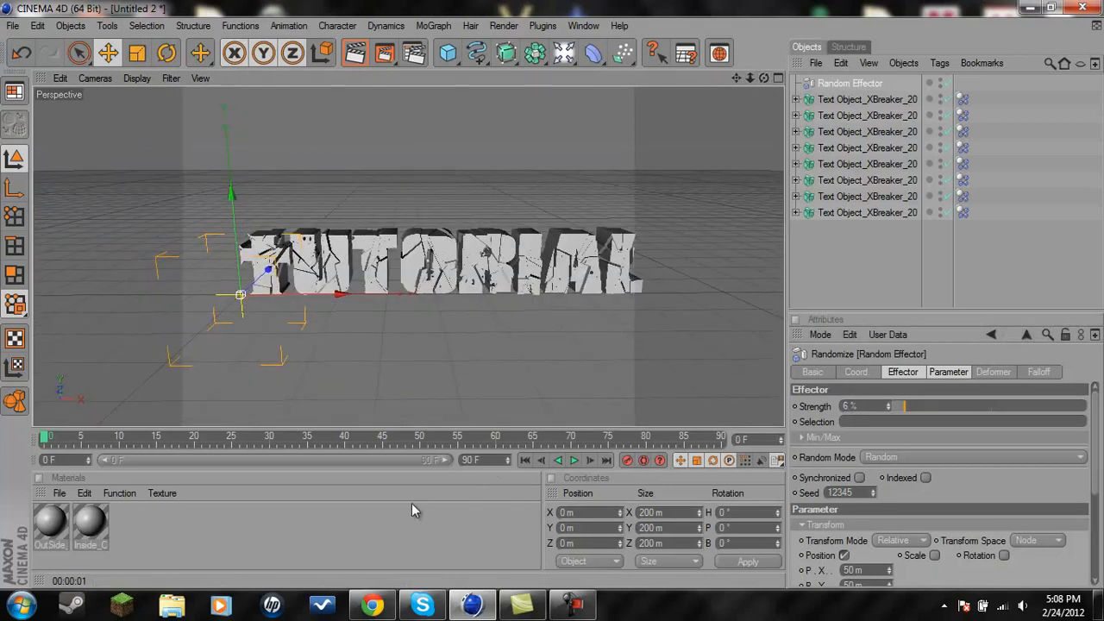
Step: Set the Inside_Cut material's color to blue with RGB 21, 0, 255
left_click(293, 522)
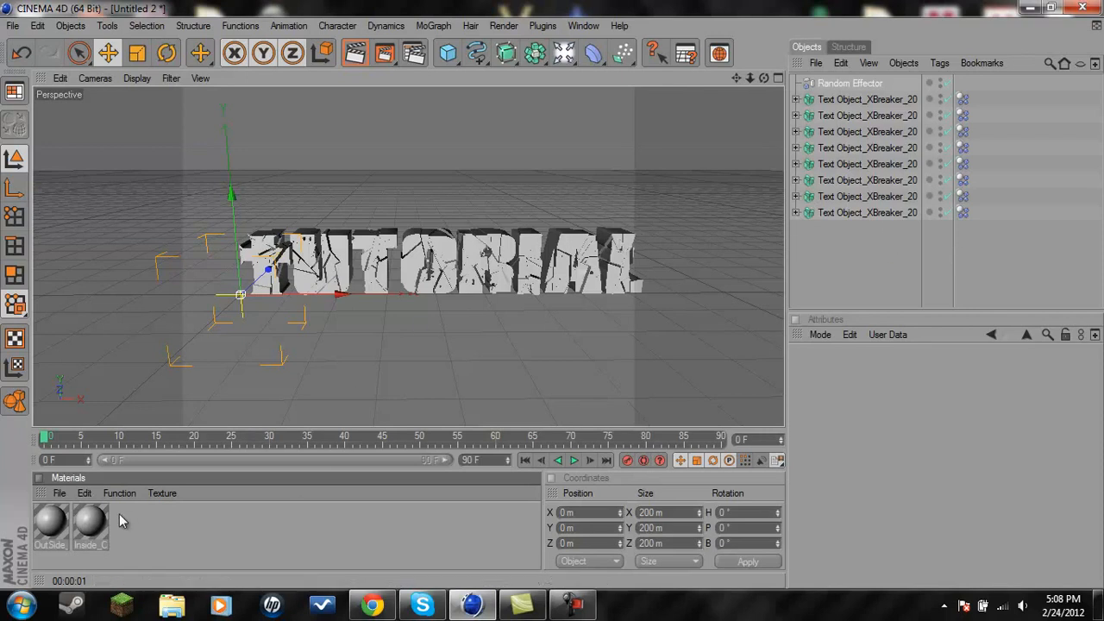
double_click(91, 522)
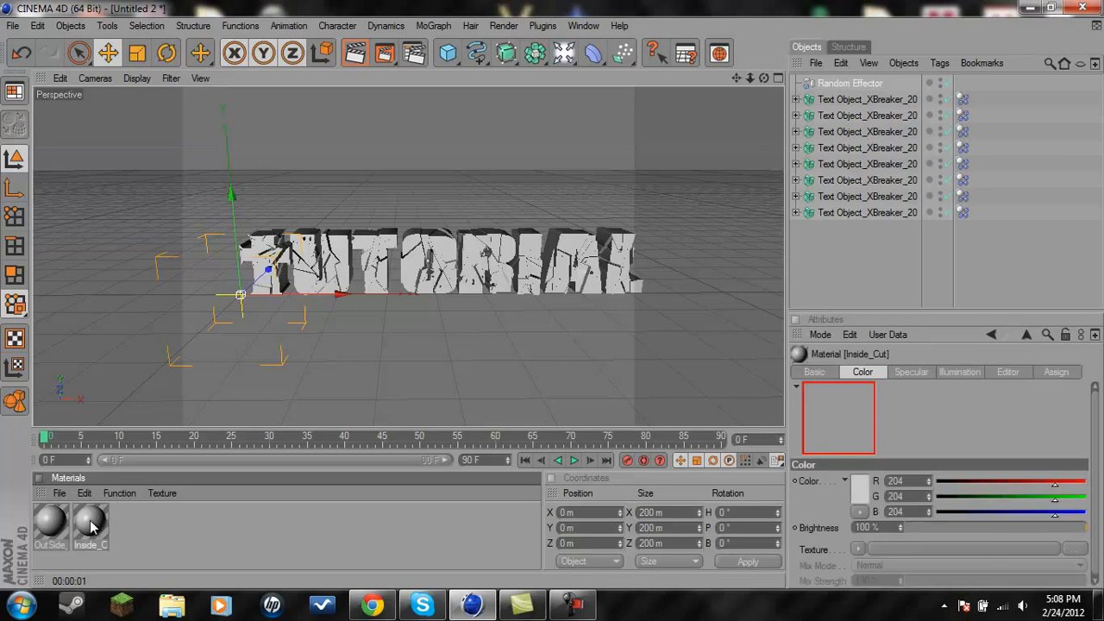
left_click(289, 257)
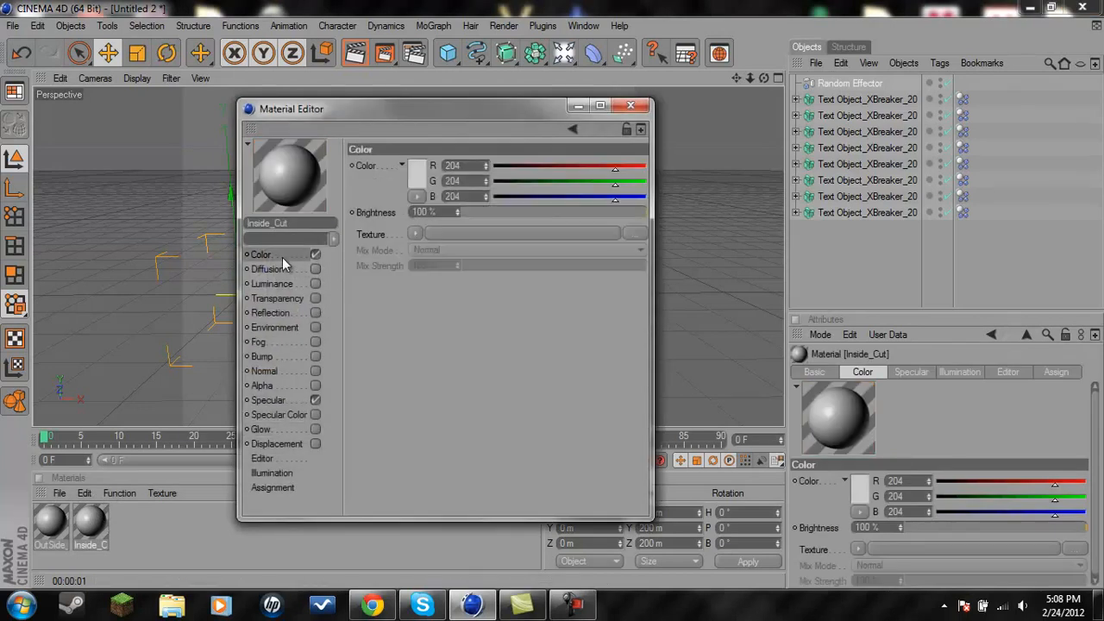
left_click(417, 188)
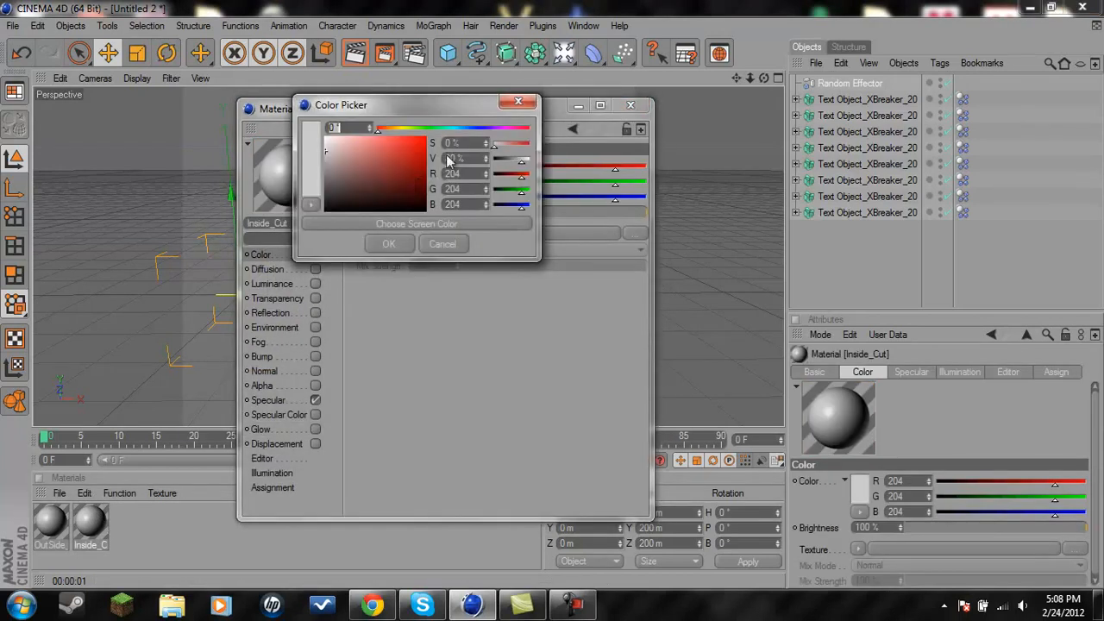
left_click(480, 128)
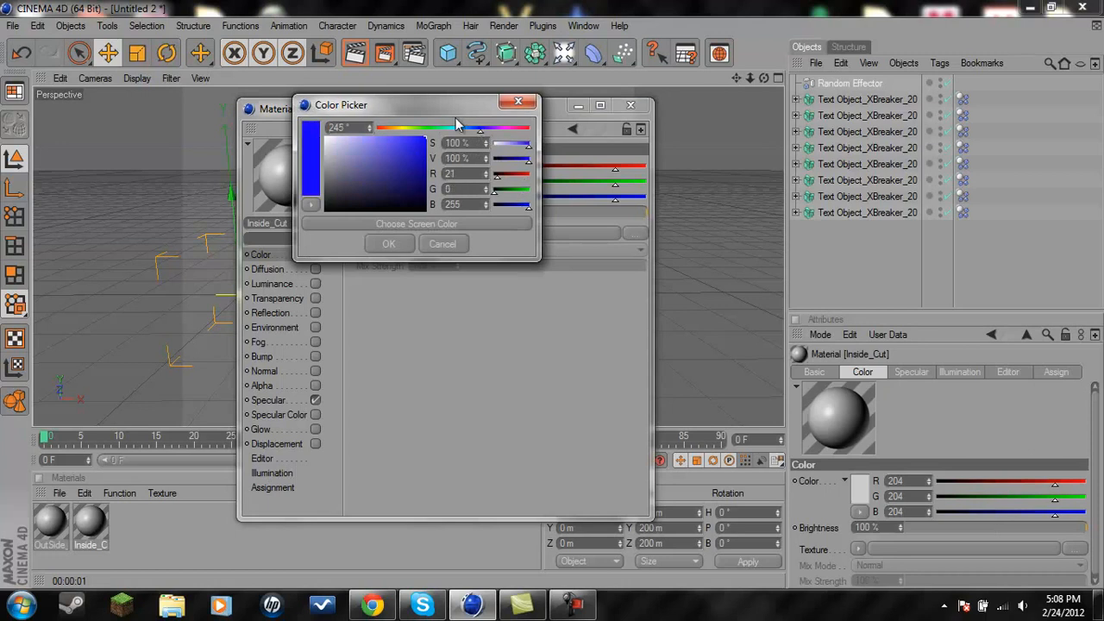
left_click(389, 244)
Step: Enable Glow on the Inside_Cut material, set its radius to 7 m and put the material editor away
left_click(284, 428)
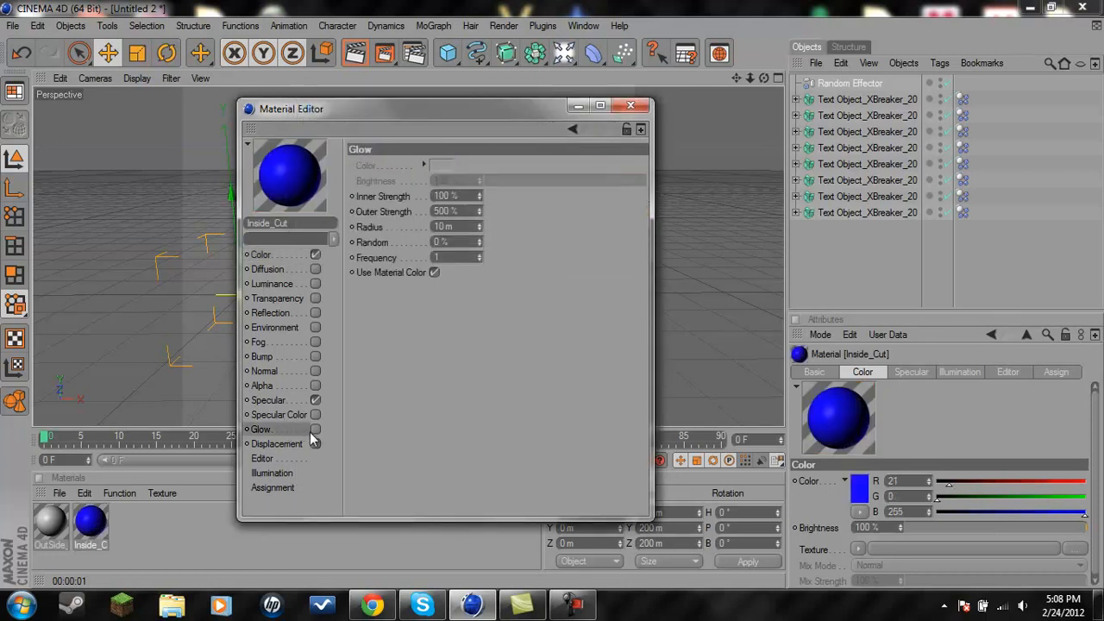
left_click(315, 428)
left_click_drag(481, 231, 480, 236)
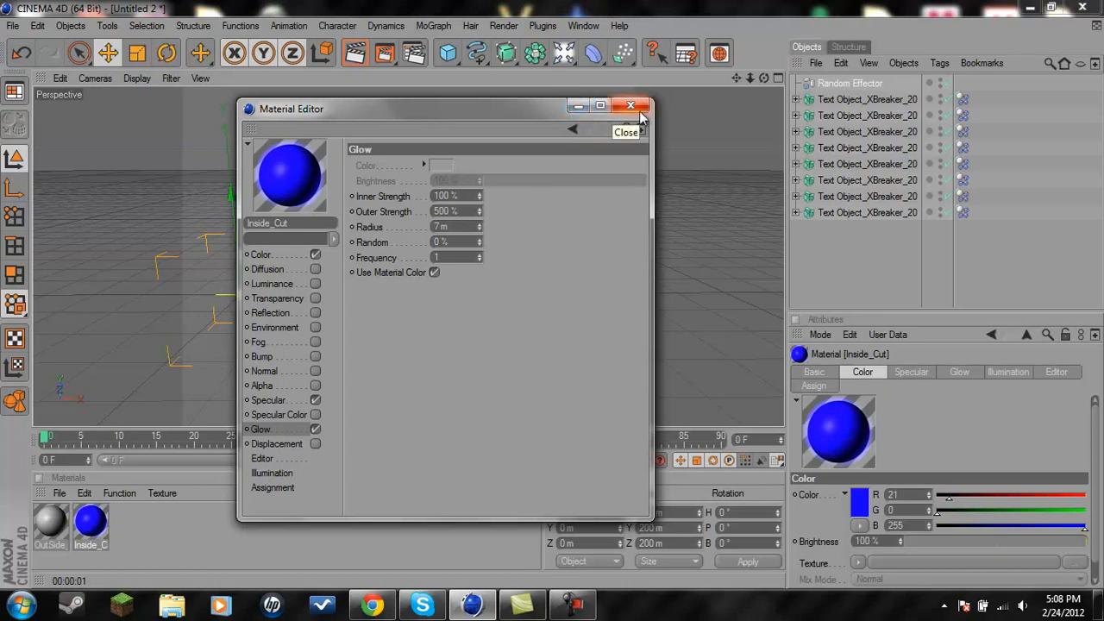
left_click(577, 107)
Step: Set the OutSide_Cut material's color to black with RGB 0, 0, 0
double_click(63, 520)
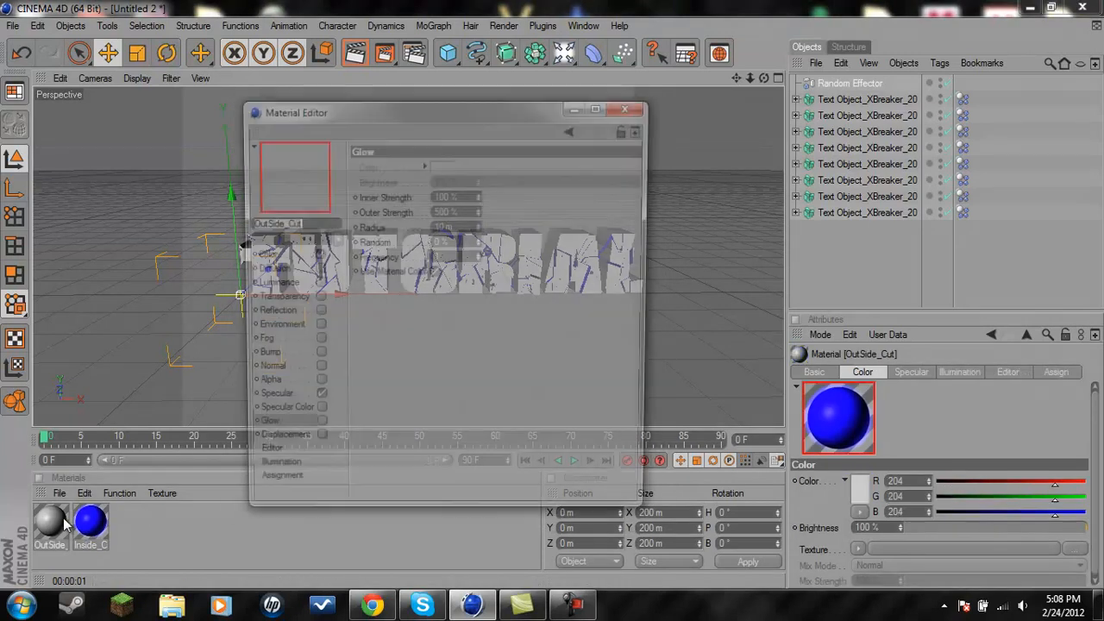
left_click(261, 255)
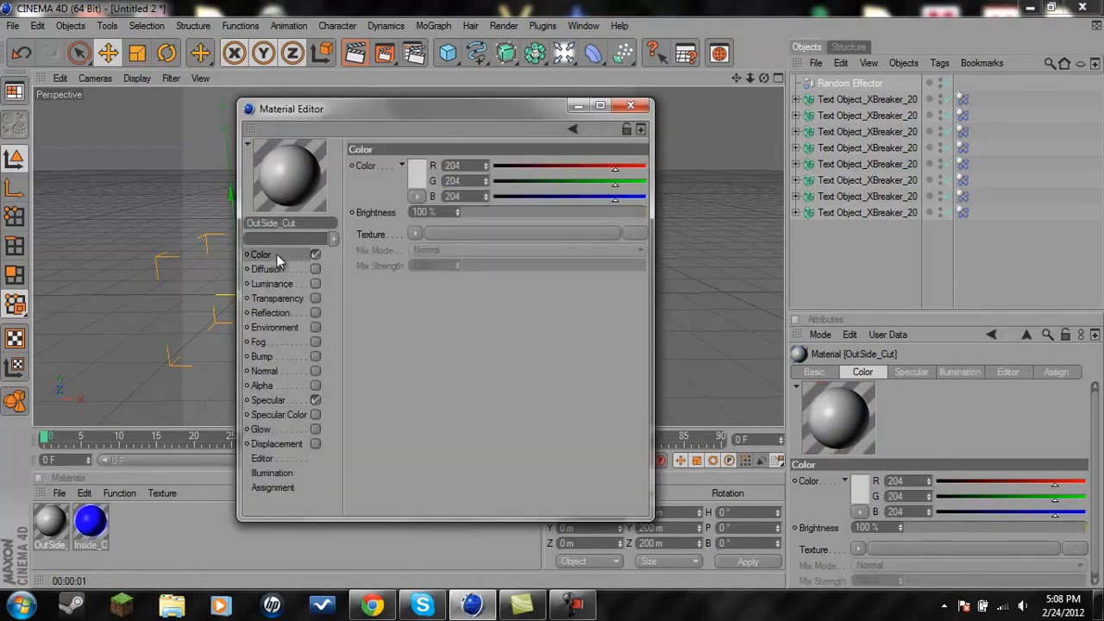
left_click(423, 176)
left_click_drag(360, 206, 293, 237)
left_click(395, 242)
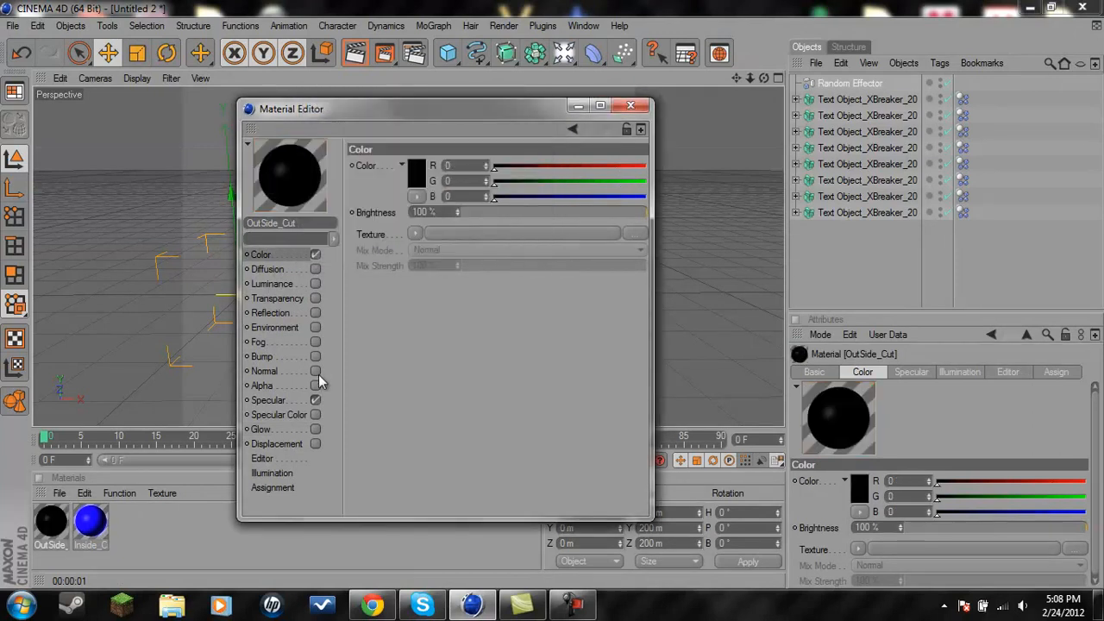
Step: Raise the OutSide_Cut material's specular height to 54 % and preview the text with a render of the active view
left_click(293, 400)
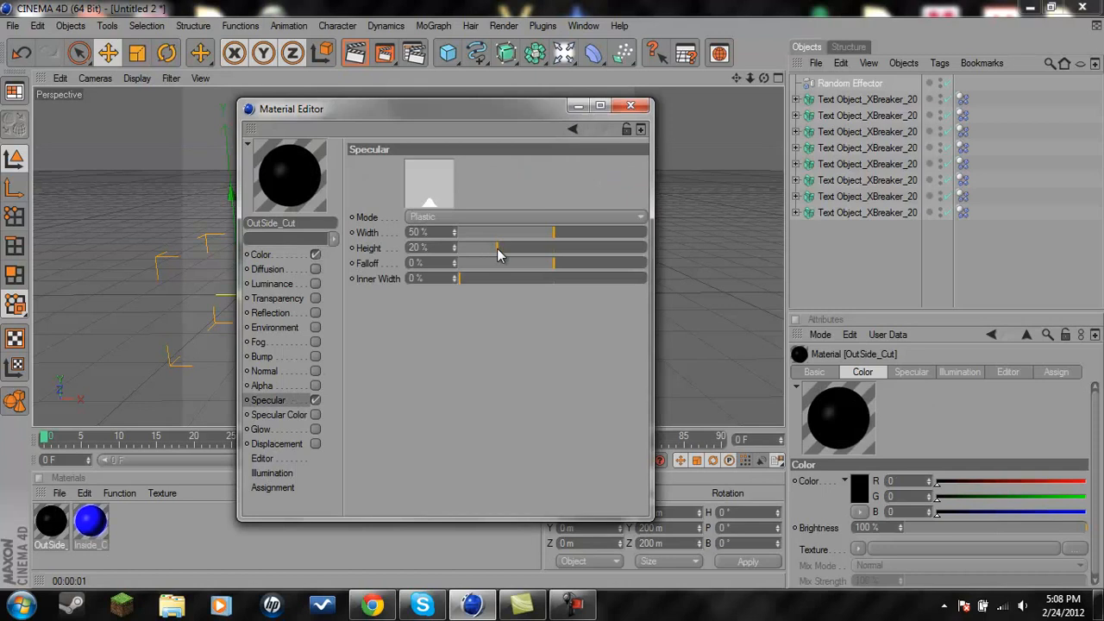
left_click_drag(522, 248, 552, 252)
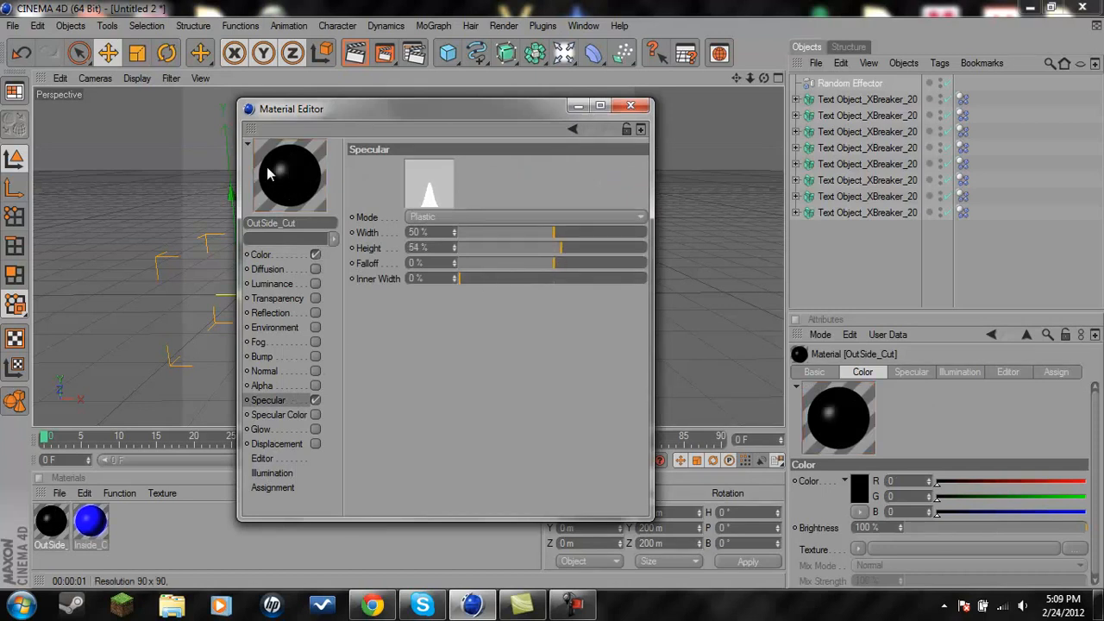
left_click(629, 107)
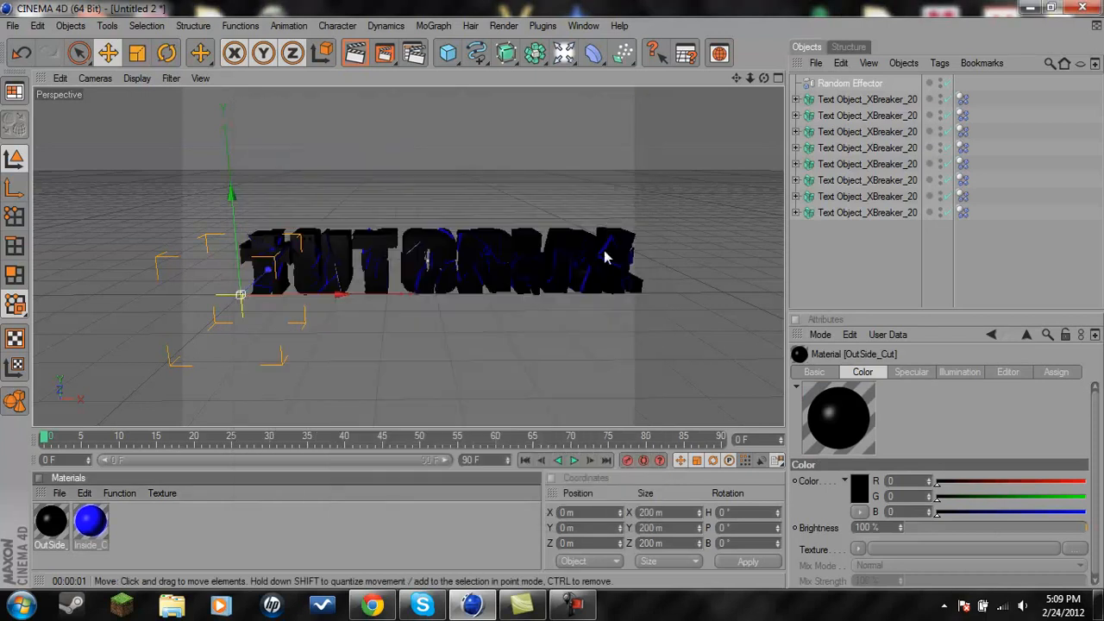
left_click(355, 55)
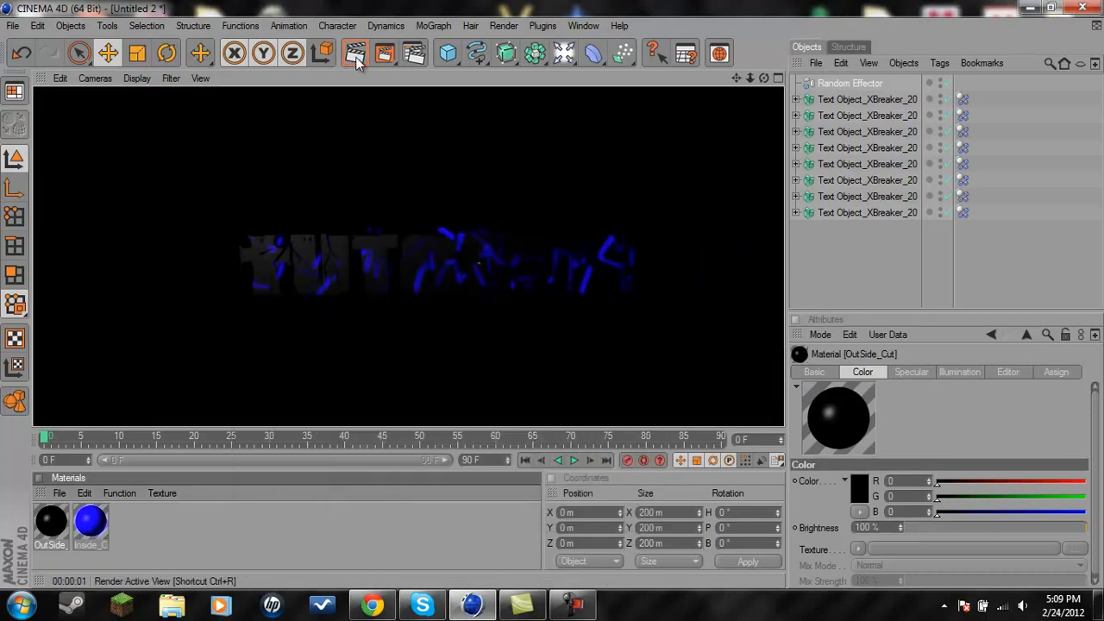
left_click(476, 283)
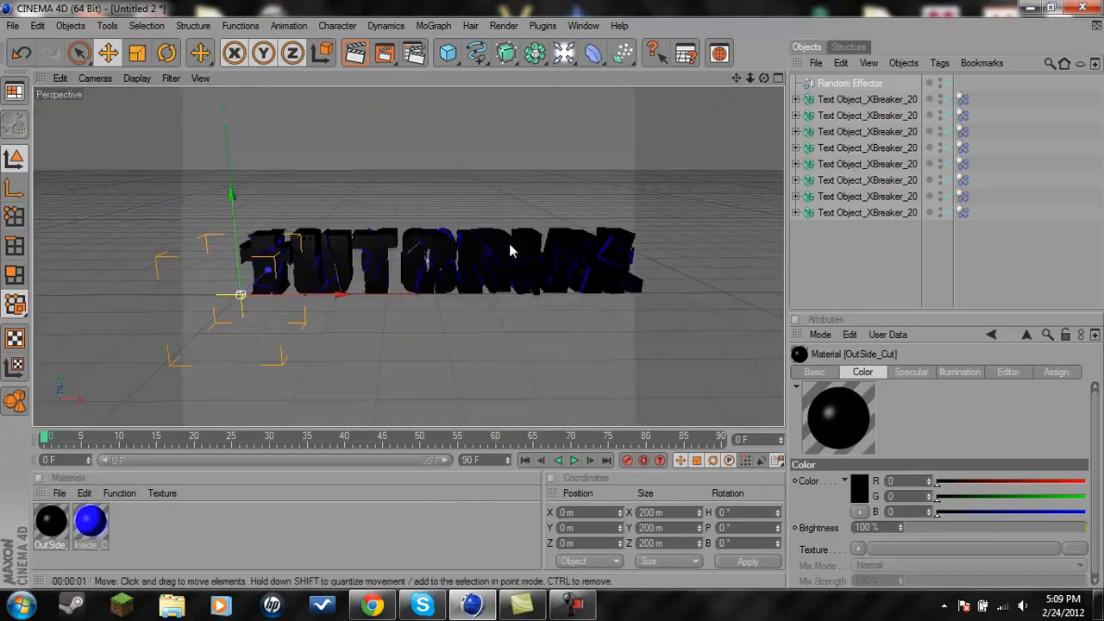
Step: Add a spot light and move it in front of the first letter, to about X 33 m and Z -395 m
scroll(510, 257, "down", 2)
left_click(507, 310)
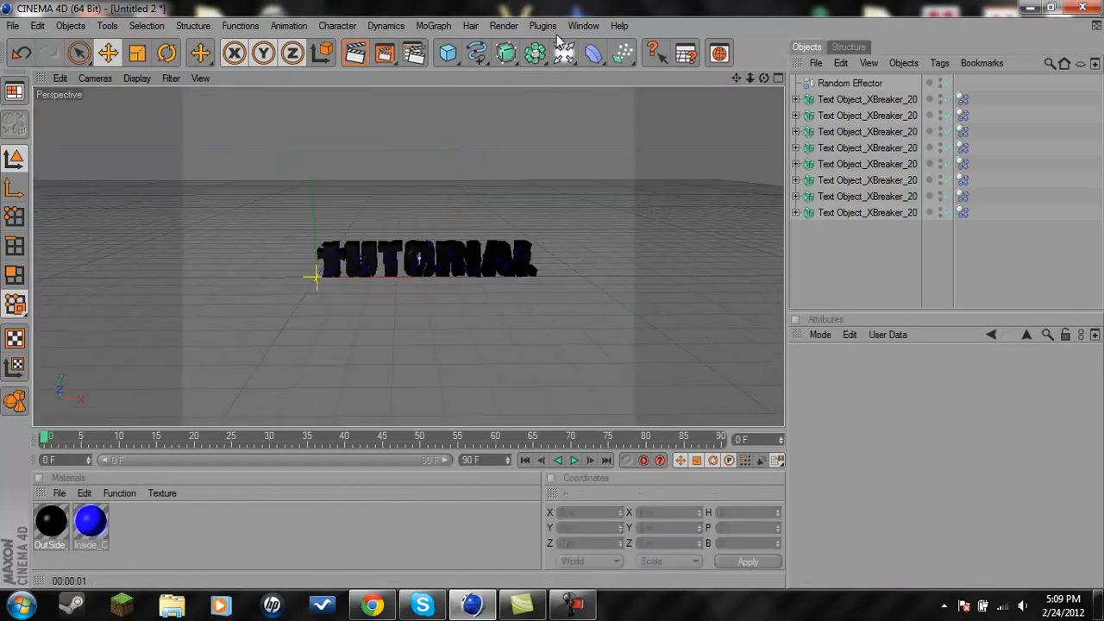
left_click_drag(558, 64, 717, 67)
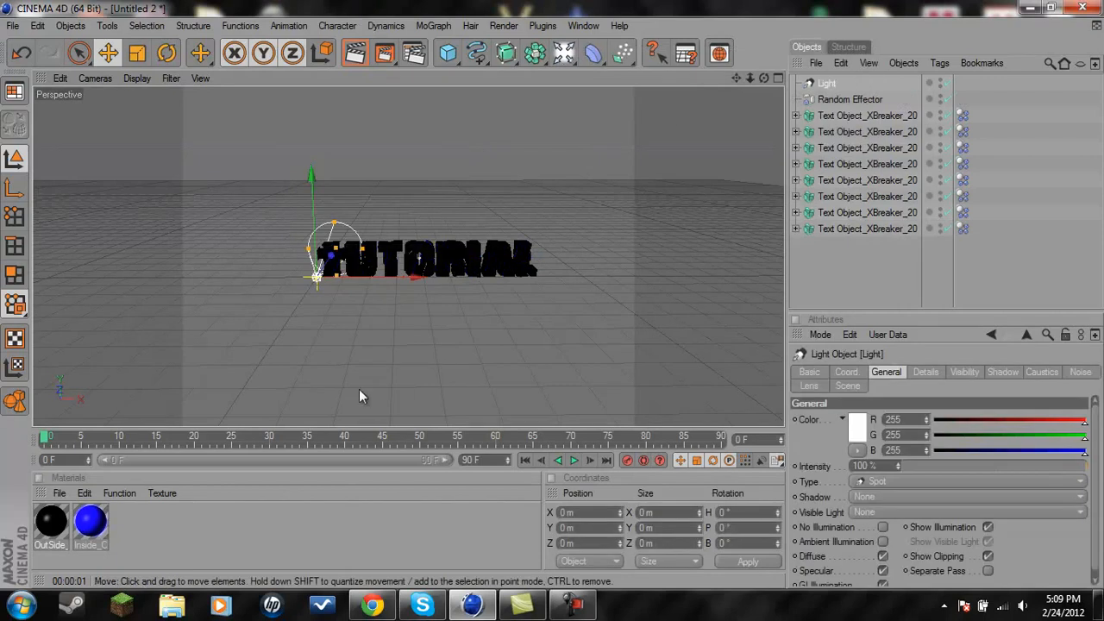
mouse_move(550, 298)
left_mouse_down()
mouse_move(539, 334)
mouse_move(552, 307)
left_mouse_up()
left_click_drag(345, 270, 567, 302)
left_click_drag(306, 317, 556, 295)
left_click_drag(561, 301, 553, 297)
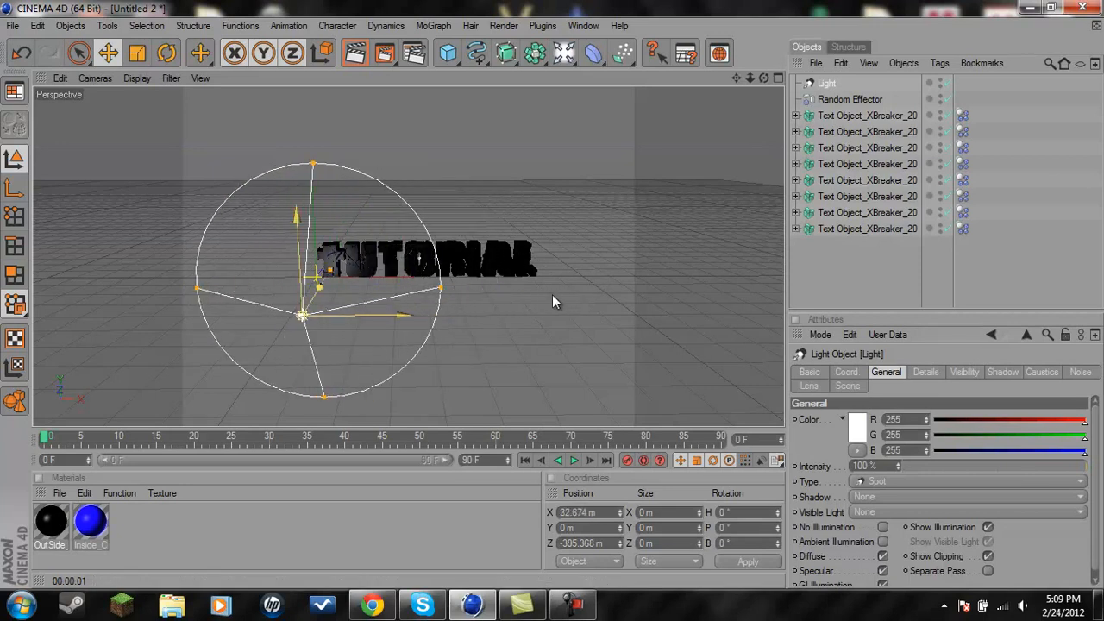
Step: Duplicate the spot light and shift the copy along the text to about X 254 m
key("ctrl+c")
key("ctrl+v")
left_click_drag(351, 314, 553, 294)
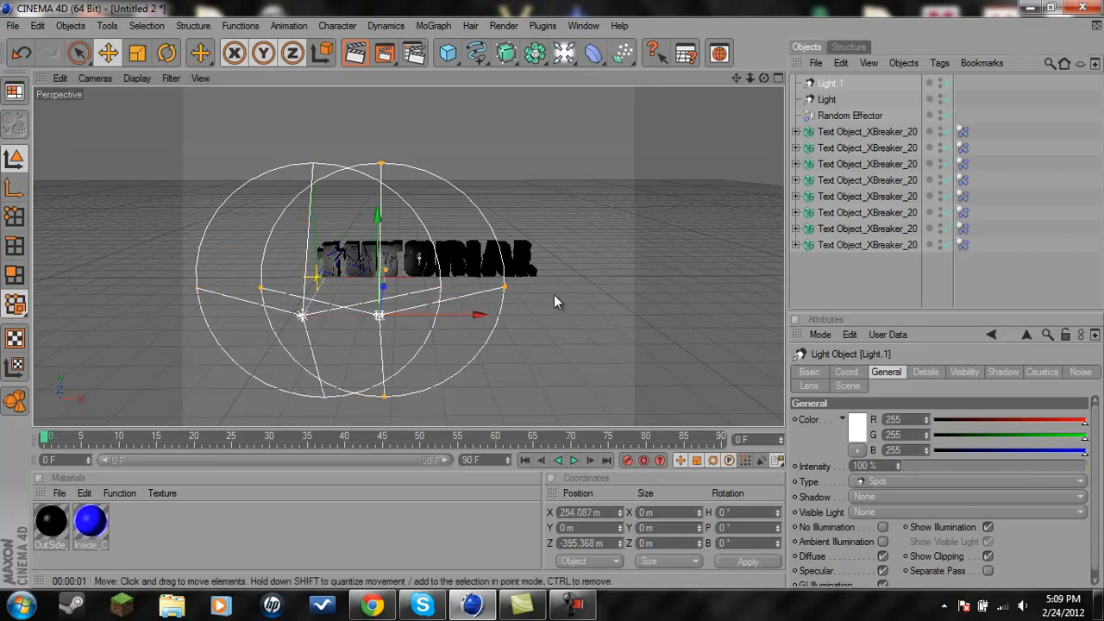
Step: Paste three more copies of the spot light and spread them along the text, the last at about X 693 m
key("v")
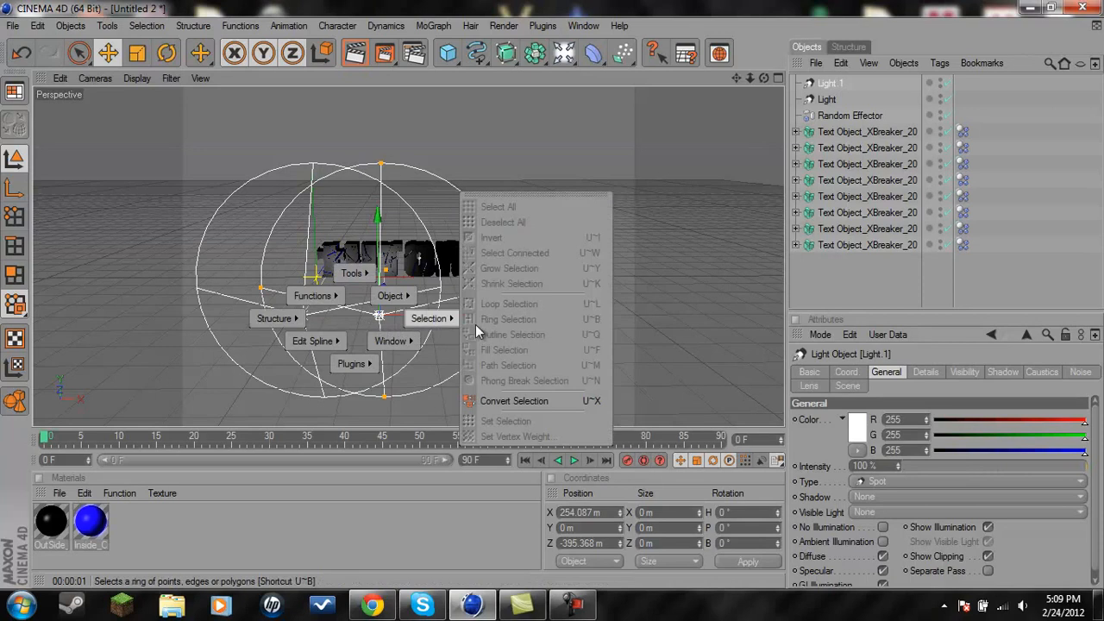
left_click_drag(454, 314, 551, 294)
key("ctrl+v")
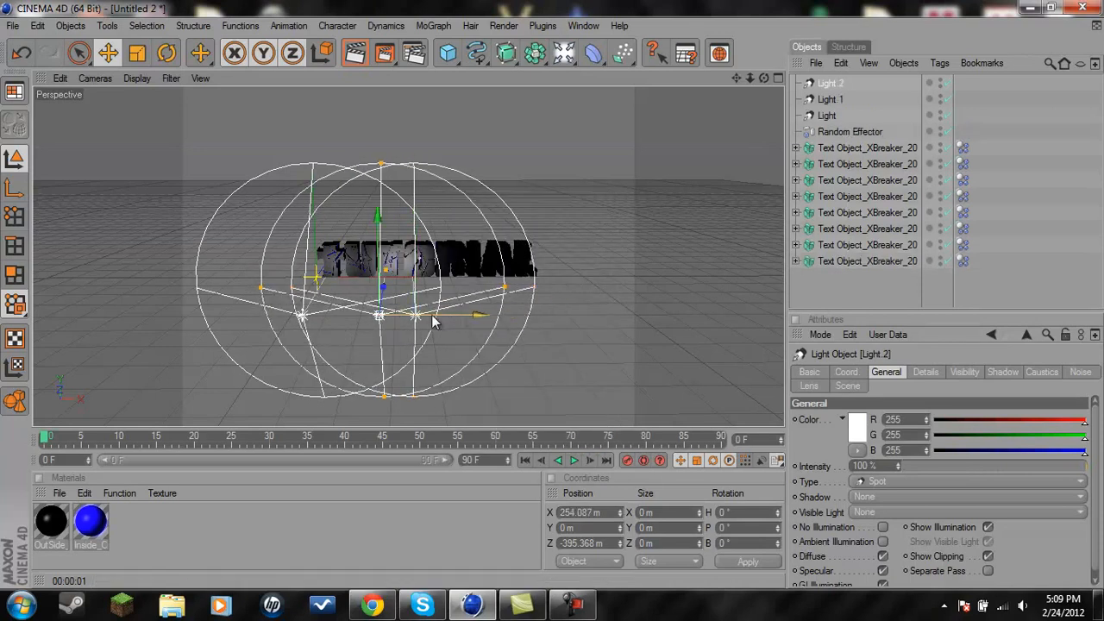
left_click_drag(422, 321, 554, 301)
key("ctrl+v")
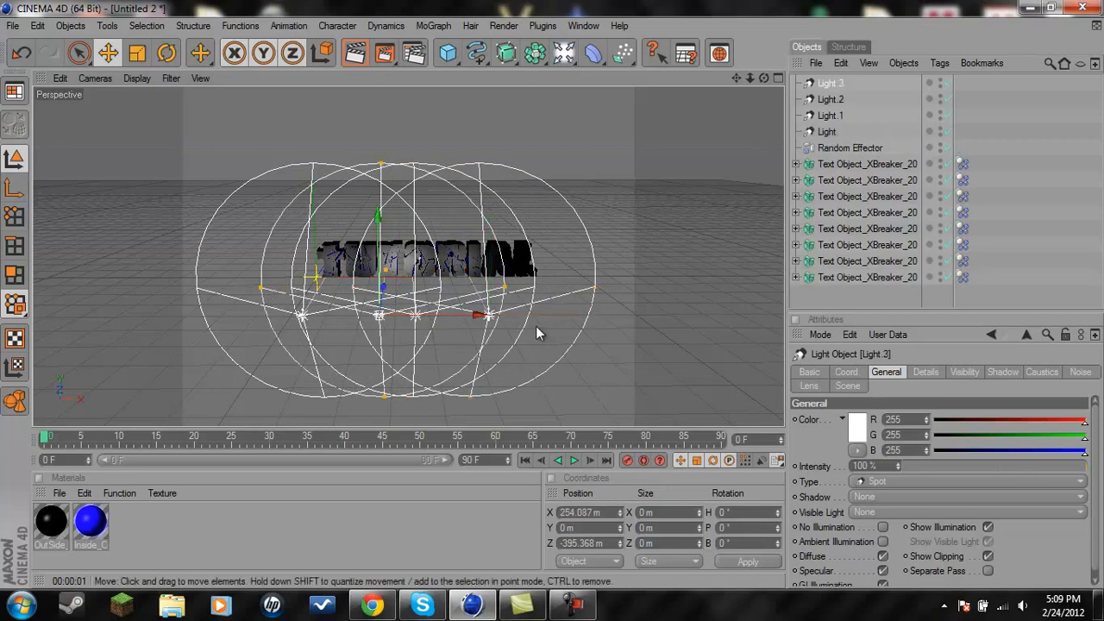
key("ctrl+v")
left_click_drag(481, 317, 554, 301)
Step: Render the active view to check the lit text, once from a distance and once with the text filling the view
left_click(356, 61)
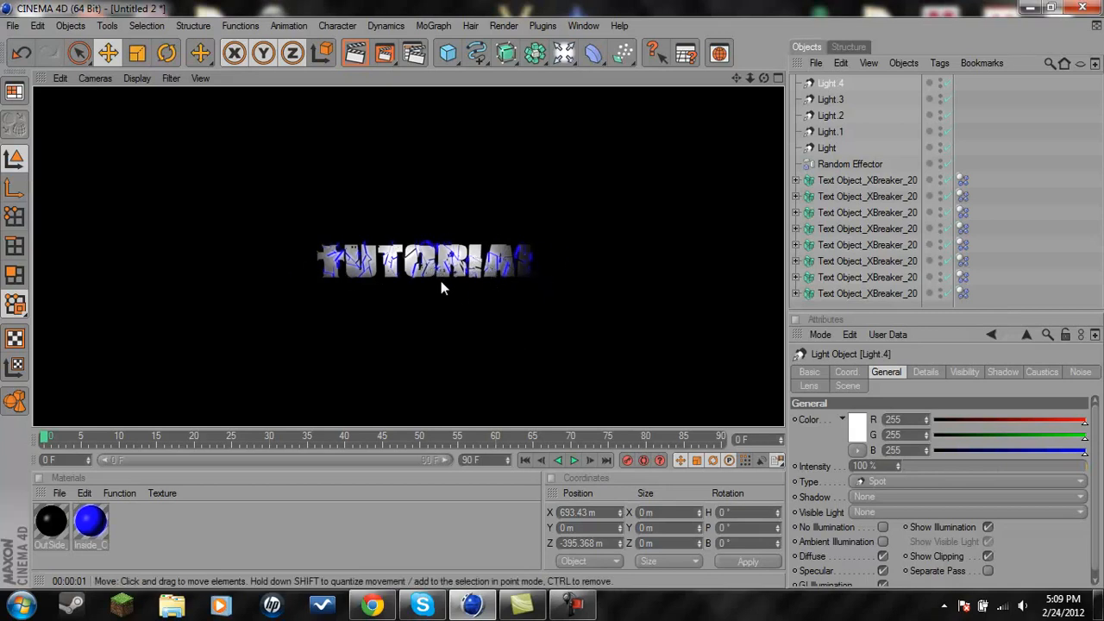
left_click(450, 307)
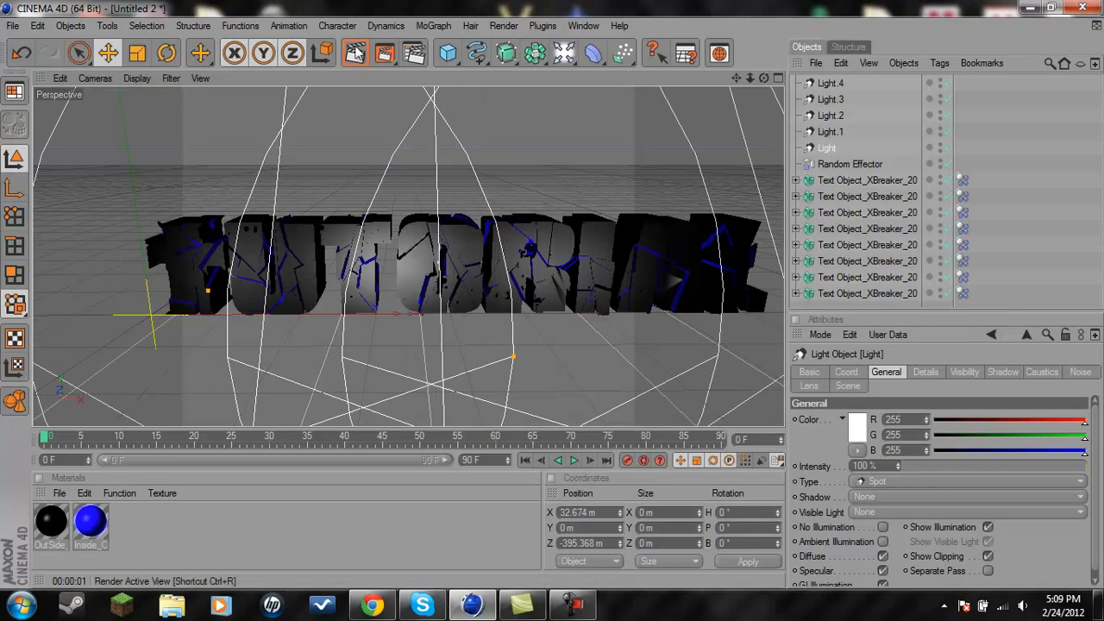
key("ctrl+r")
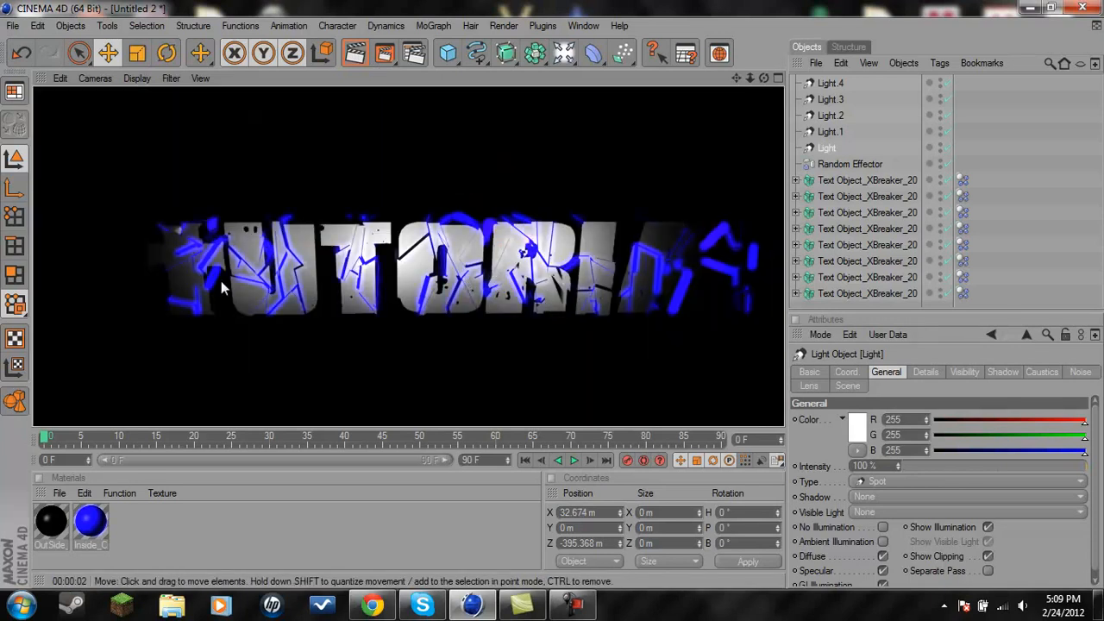
left_click(514, 310)
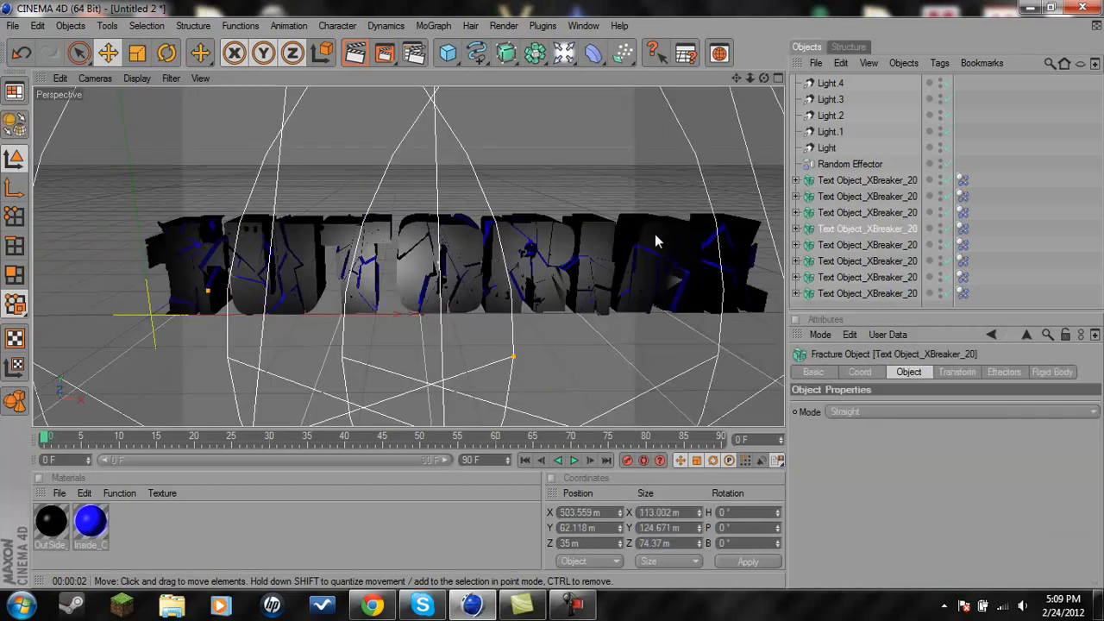
left_click(643, 168)
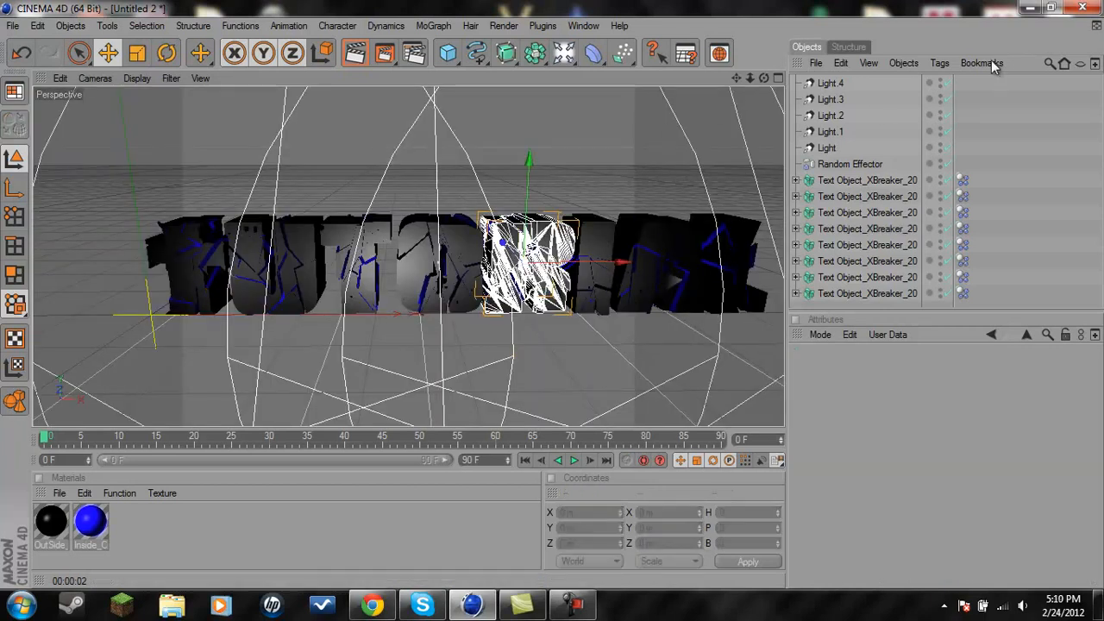
Step: Group all lights, the Random Effector and the fractured letters into one null named "text"
left_click_drag(975, 82, 803, 295)
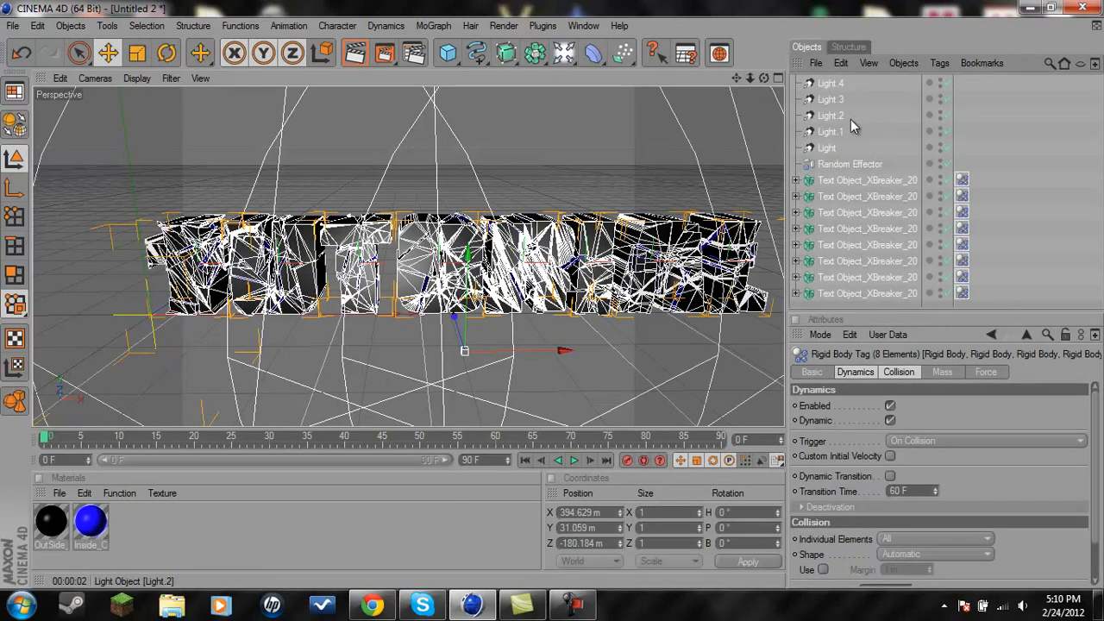
key("alt+g")
double_click(833, 83)
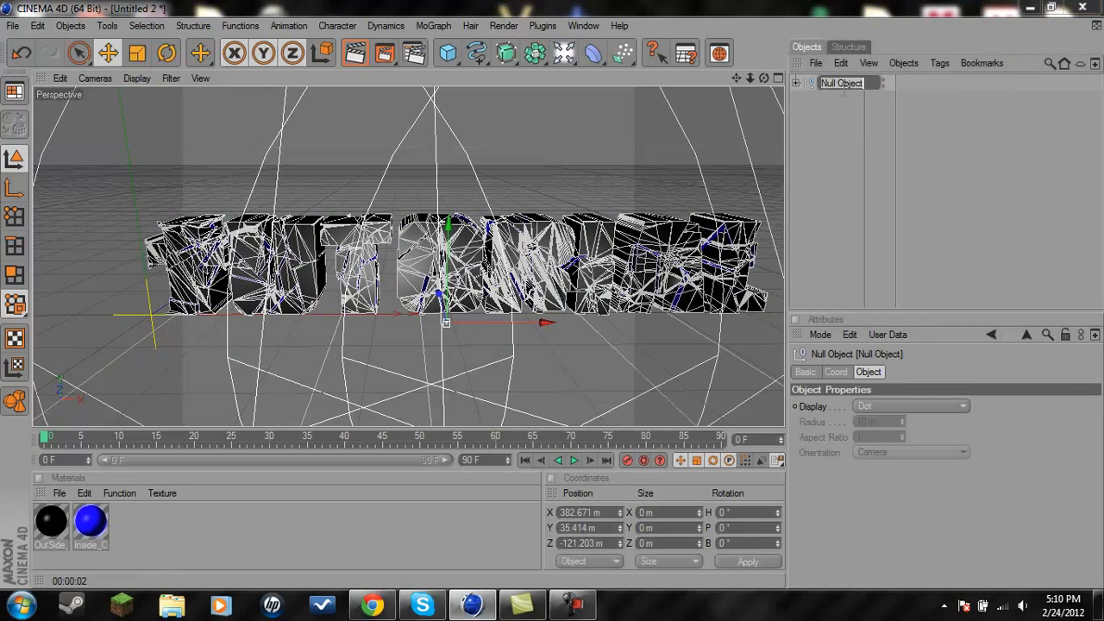
type("te")
key("Return")
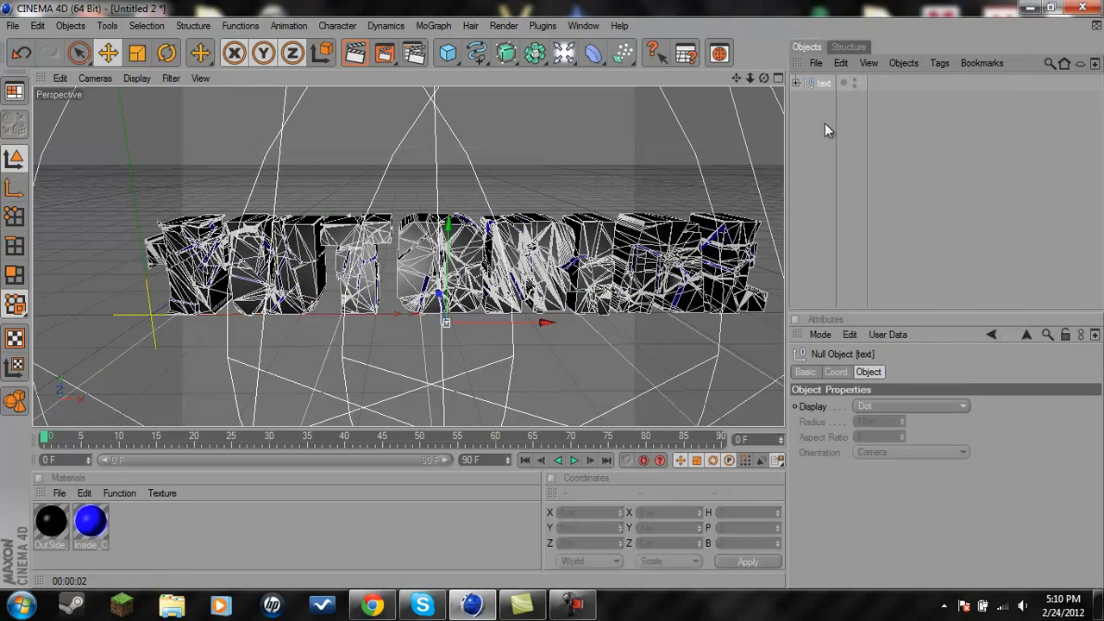
Step: Add a Camera object from the current view, outside the "text" group
left_click(823, 124)
left_click(565, 53)
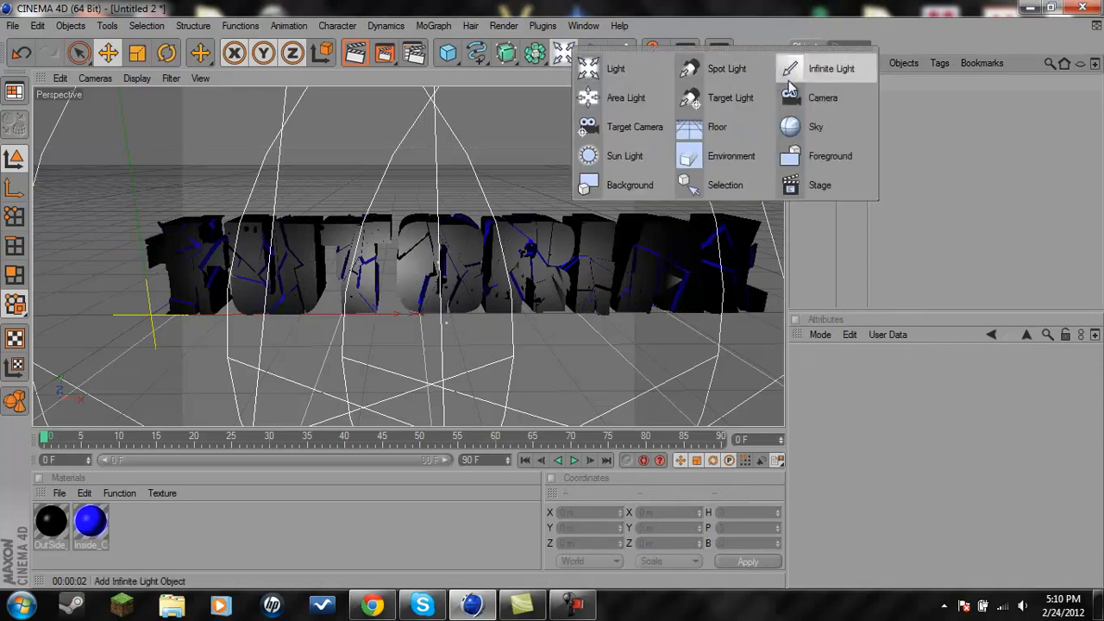
left_click(815, 97)
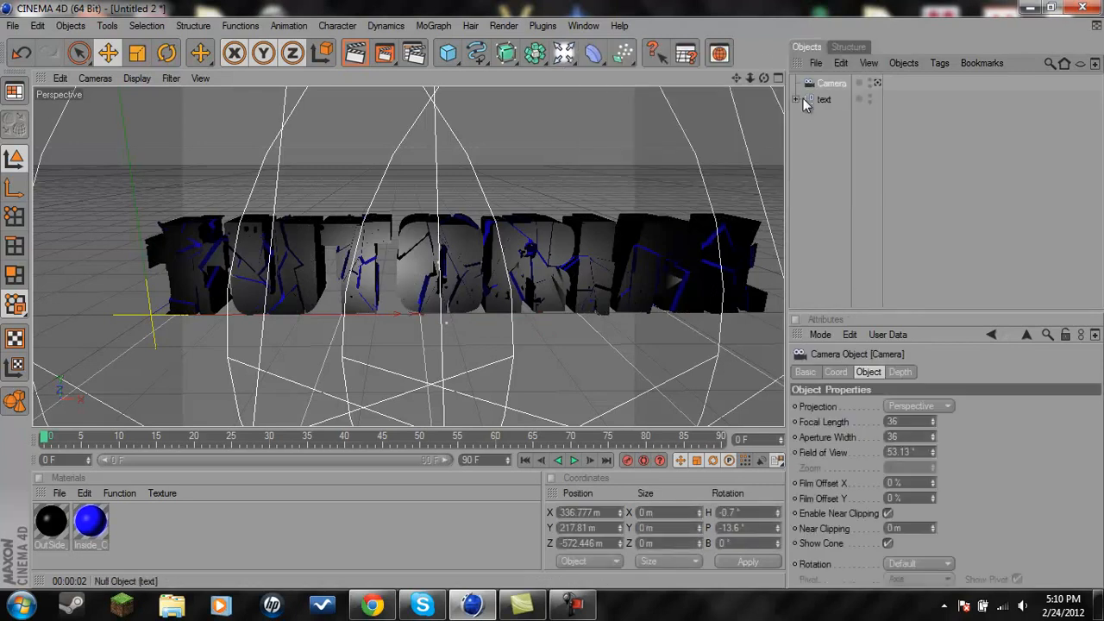
Step: Set the render output to the HDV/HDTV 720 29.97 preset with a frame range of All Frames
left_click(415, 55)
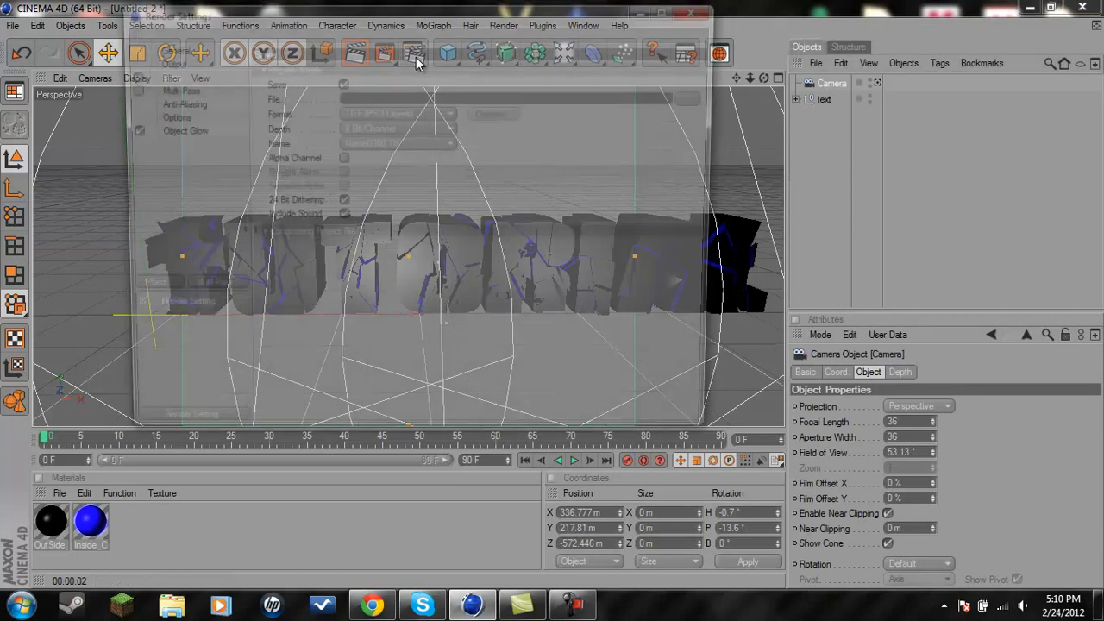
left_click(166, 62)
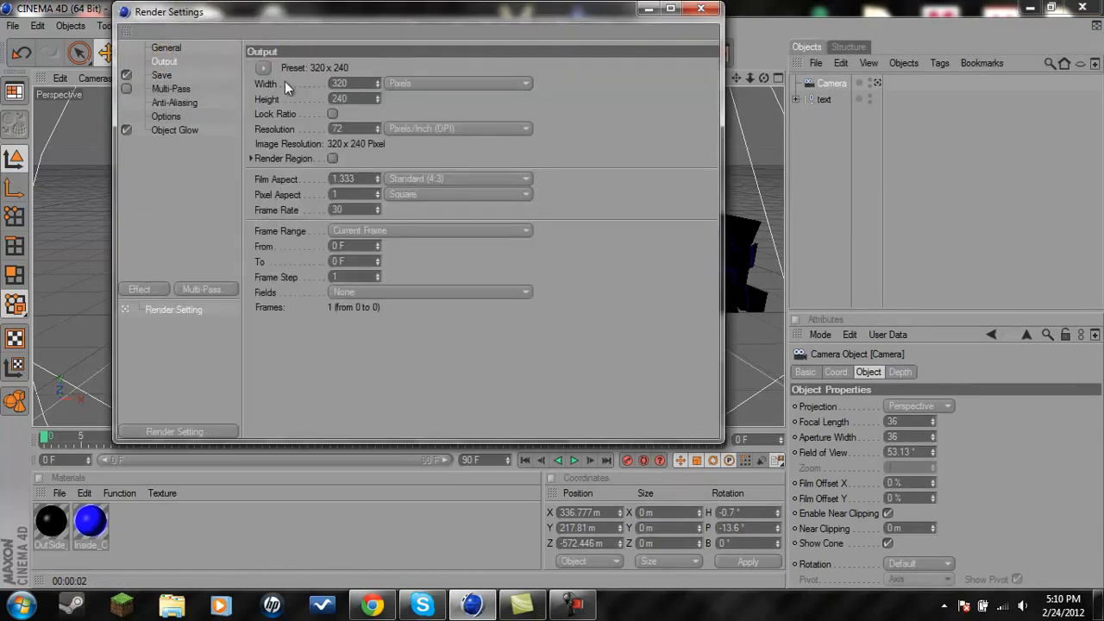
left_click(265, 68)
mouse_move(304, 114)
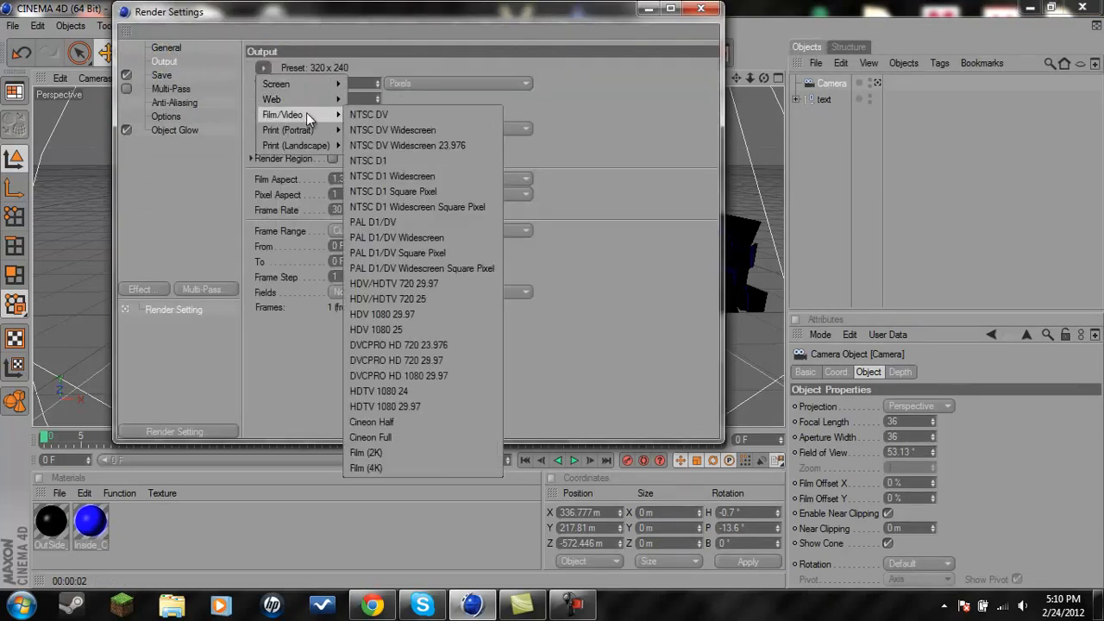
left_click(440, 283)
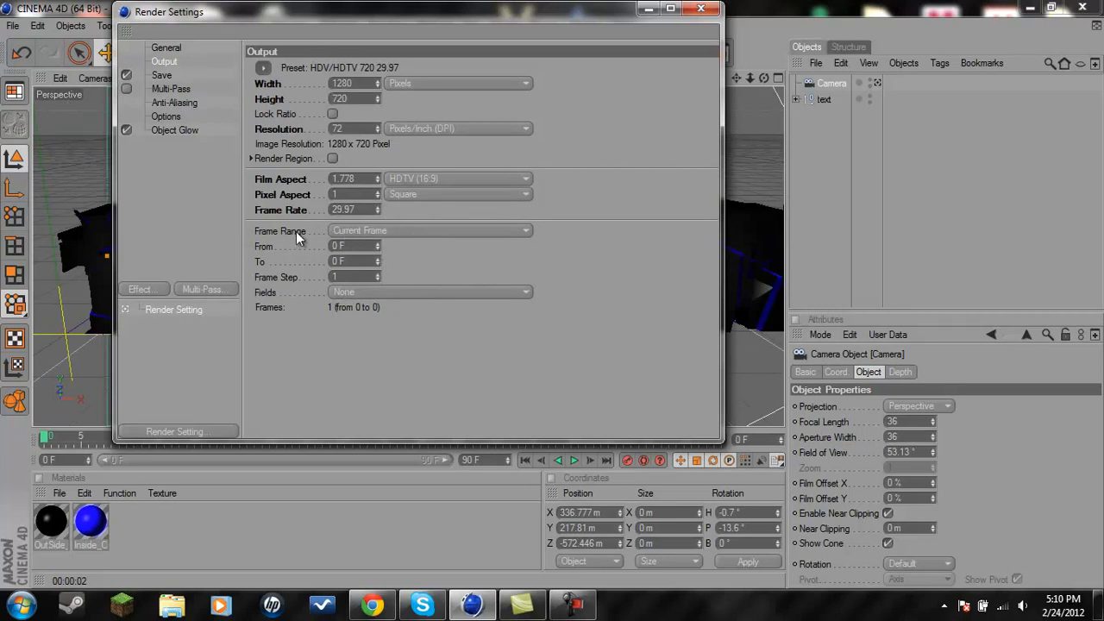
left_click(386, 231)
left_click(379, 276)
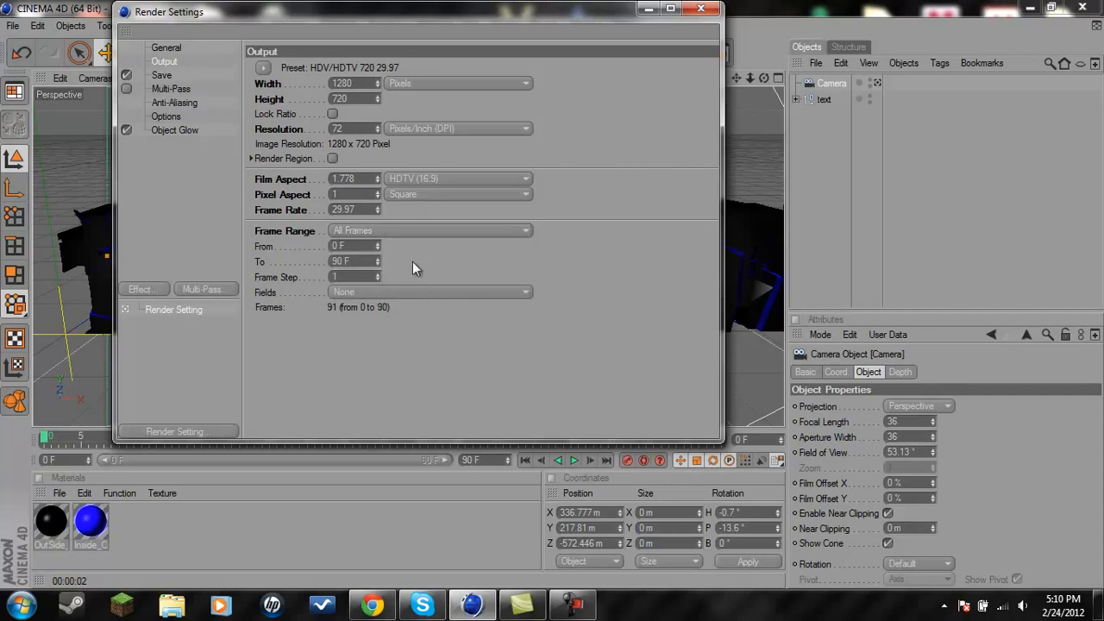
Step: Set the render to save as a QuickTime Movie named "Tut" in Documents and close the render settings
left_click(164, 78)
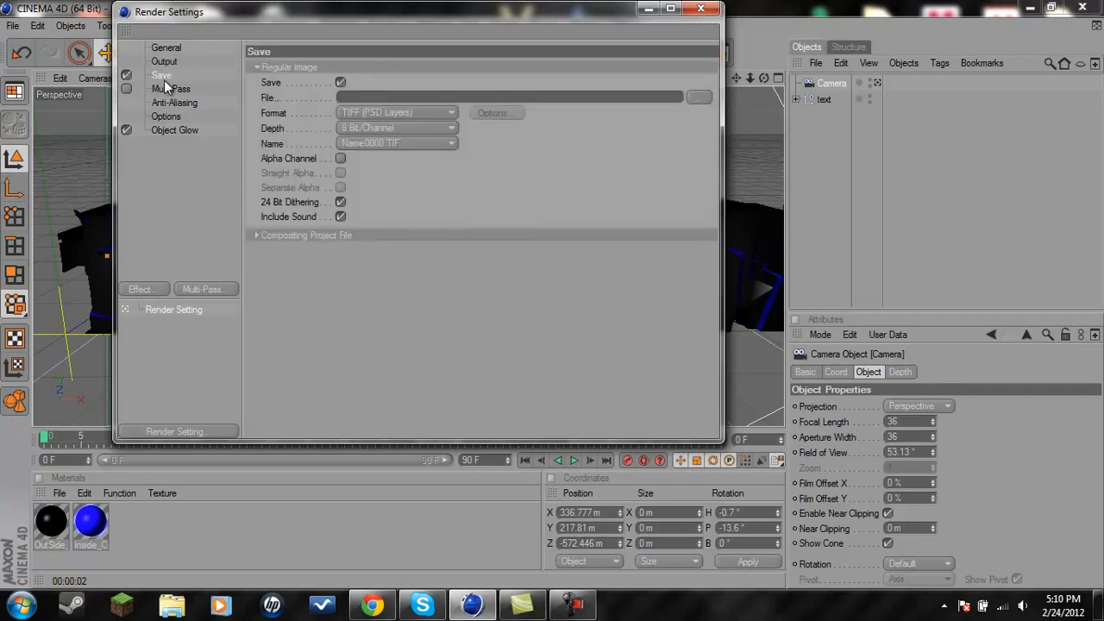
left_click(429, 112)
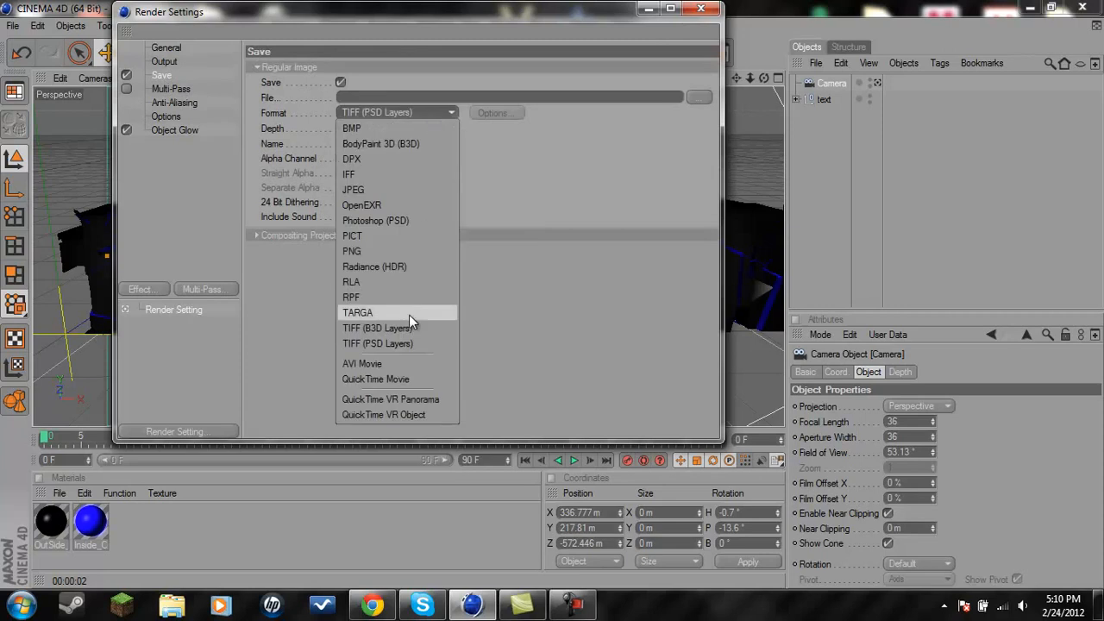
left_click(387, 377)
left_click(697, 97)
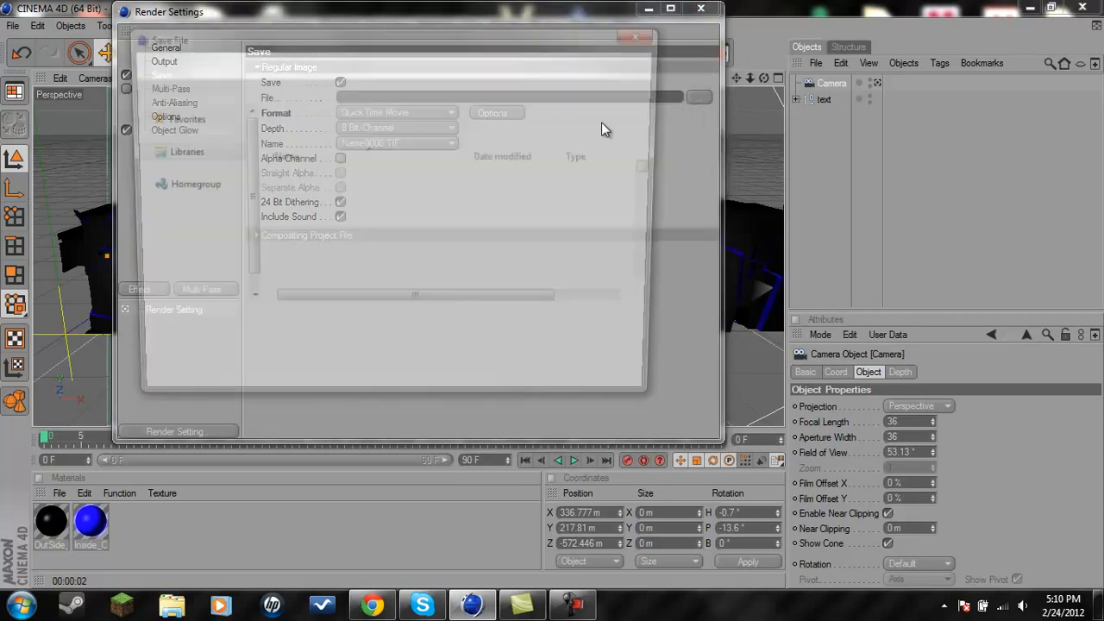
type("Tut")
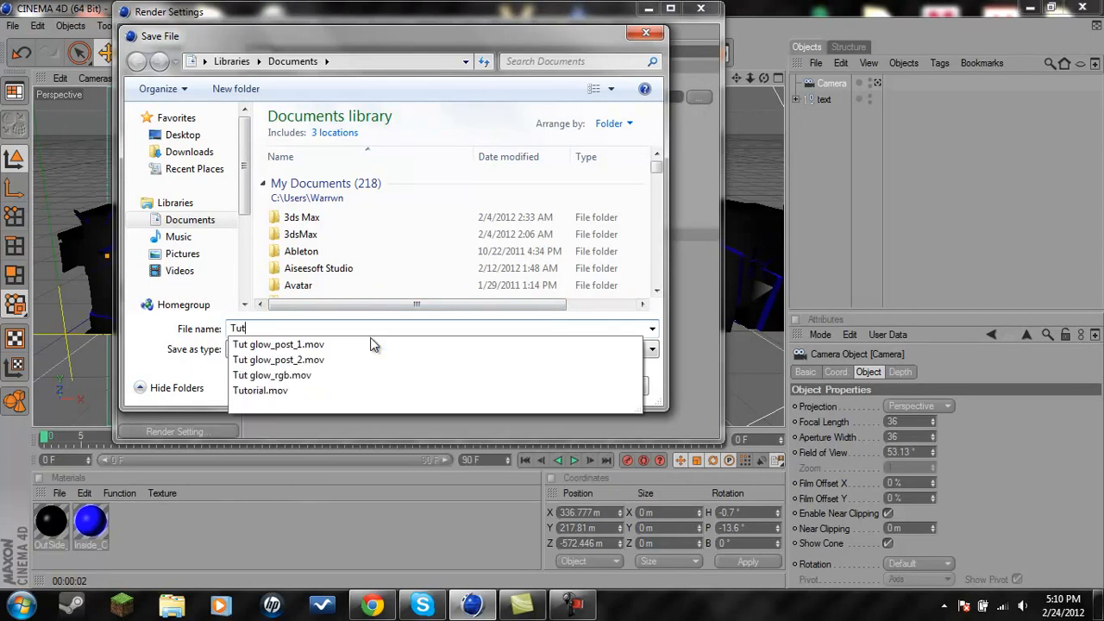
key("Return")
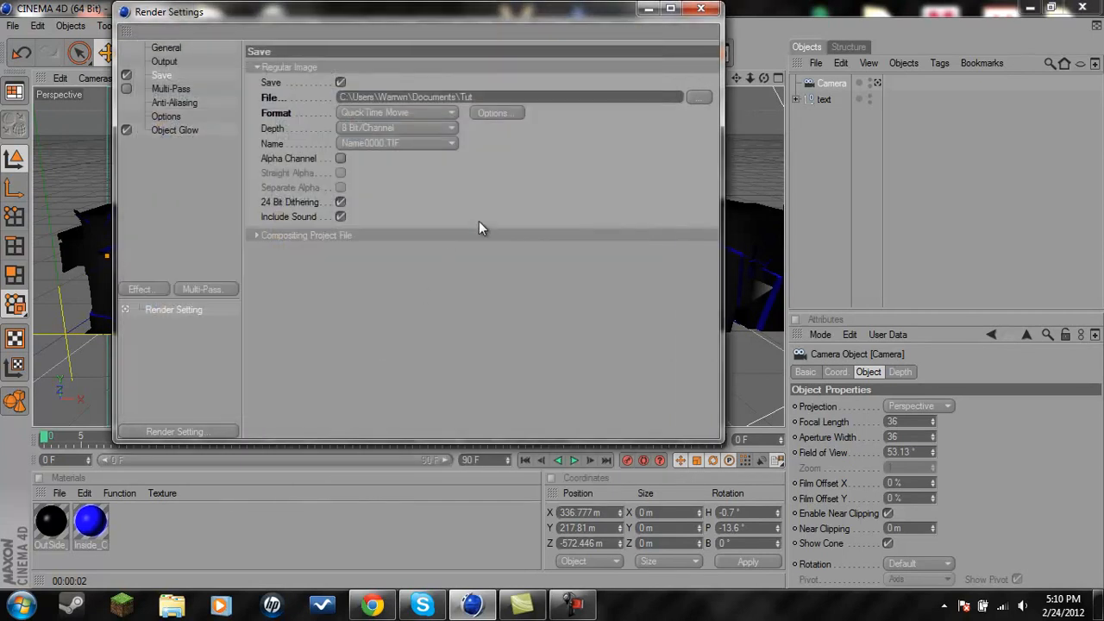
left_click(700, 9)
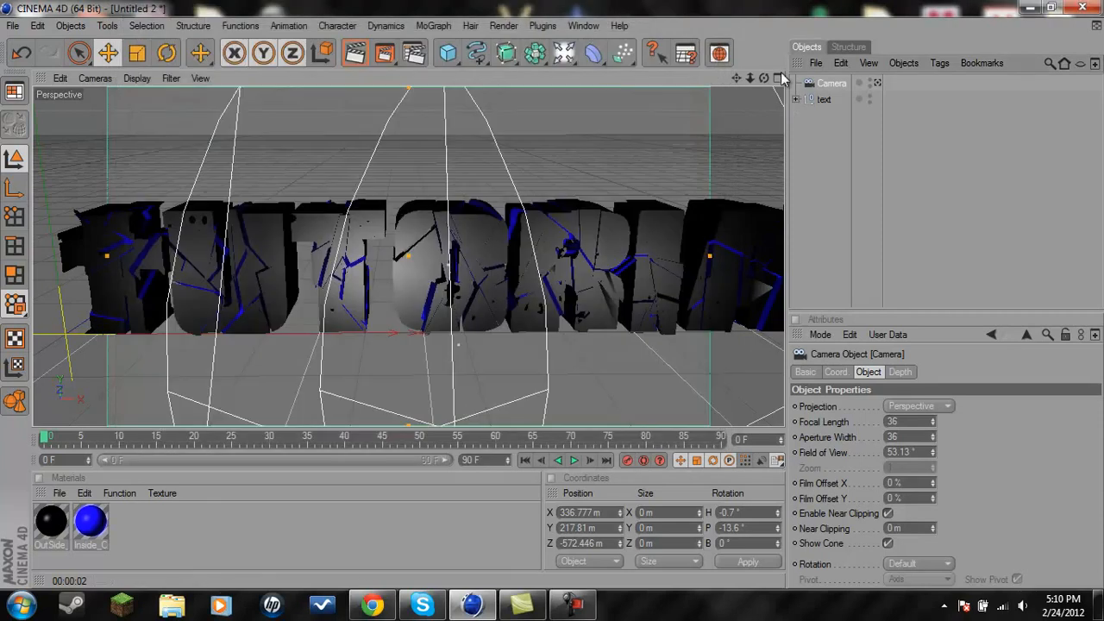
Step: Look through the camera, place it side-on at the text's first letter with heading about -88°, and keyframe it at frame 0
left_click(733, 78)
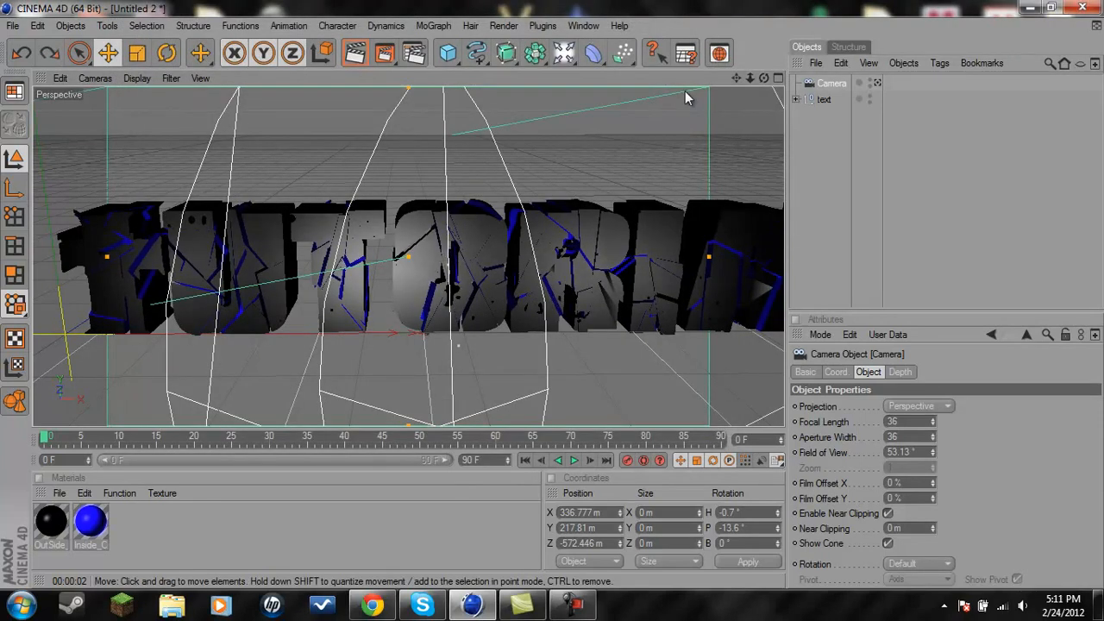
left_click(96, 79)
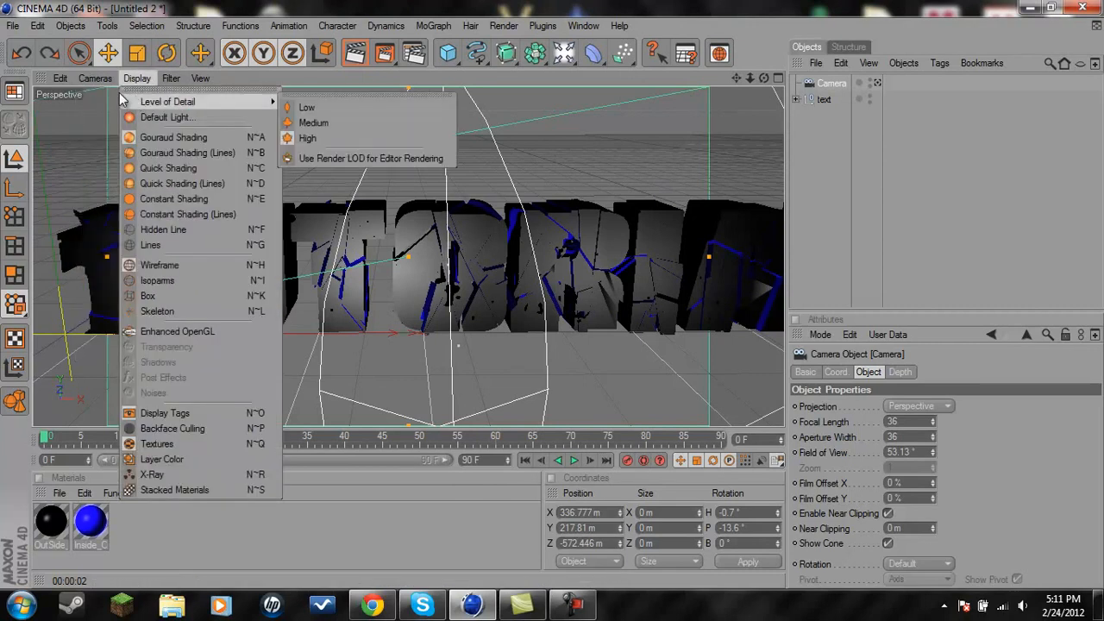
left_click(200, 96)
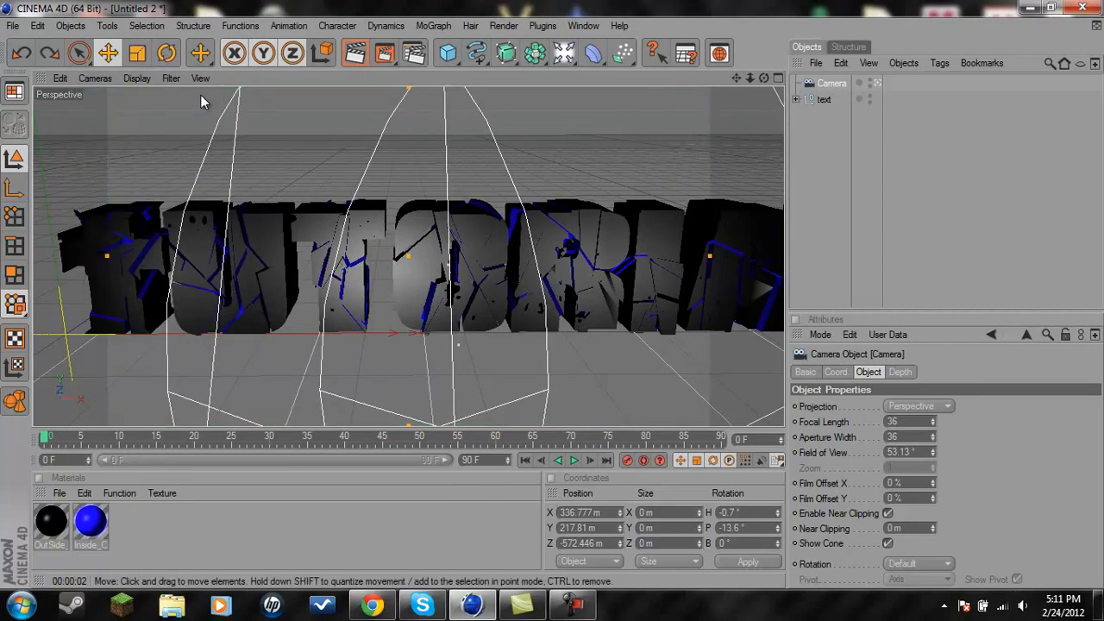
left_click_drag(734, 77, 555, 294)
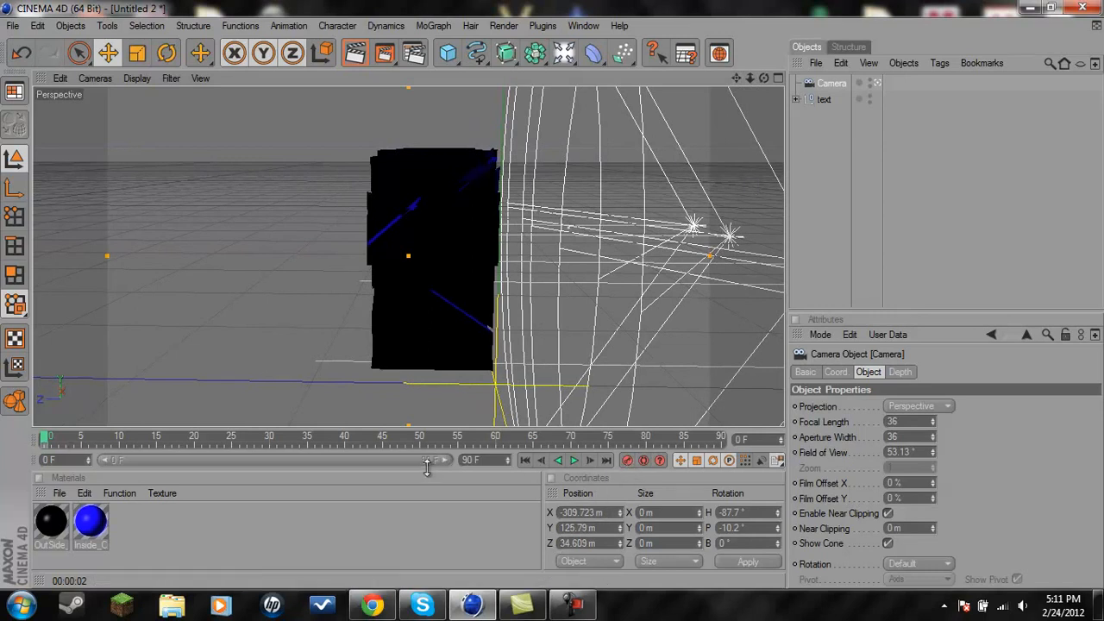
Step: At frame 20, swing the camera around the first letters to a heading of about -44° and record a keyframe
left_click(192, 441)
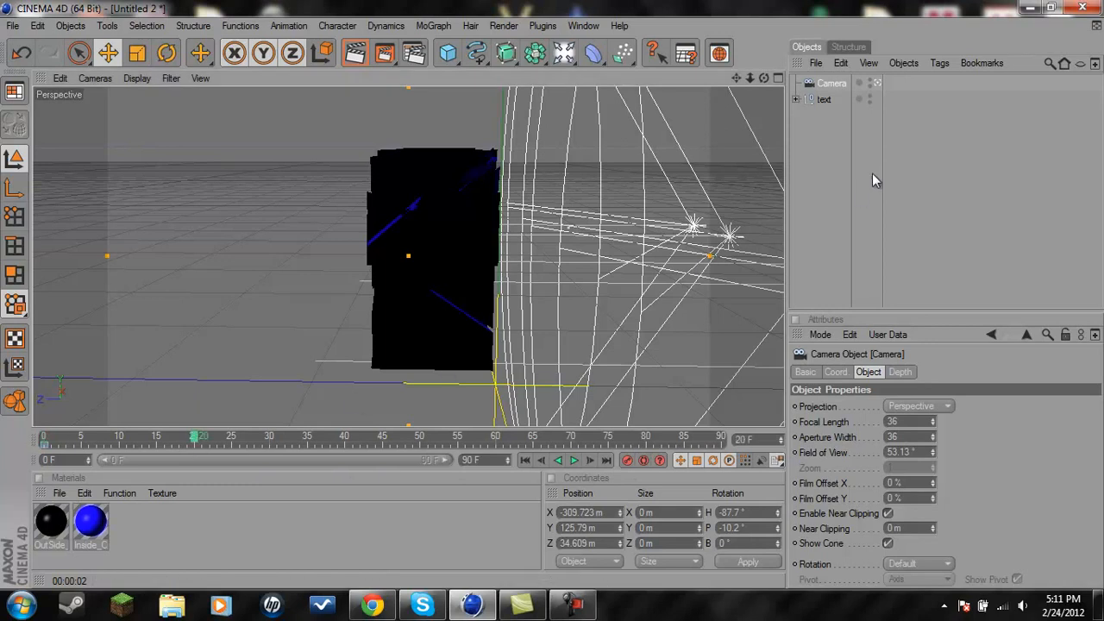
left_click_drag(737, 79, 539, 295)
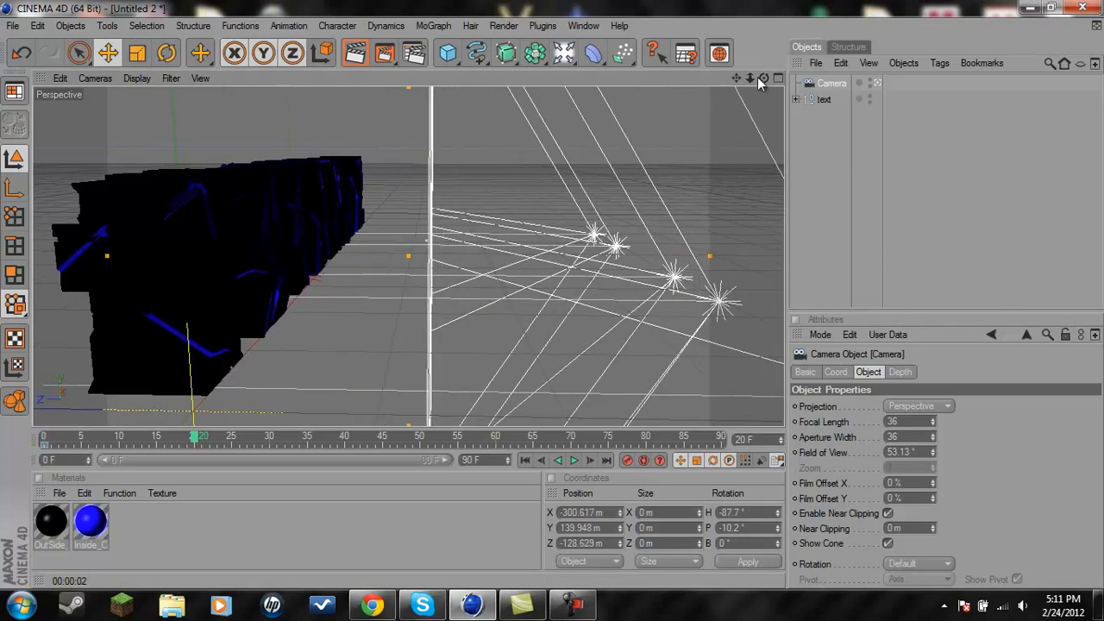
left_click_drag(765, 78, 552, 294)
left_click_drag(736, 79, 552, 296)
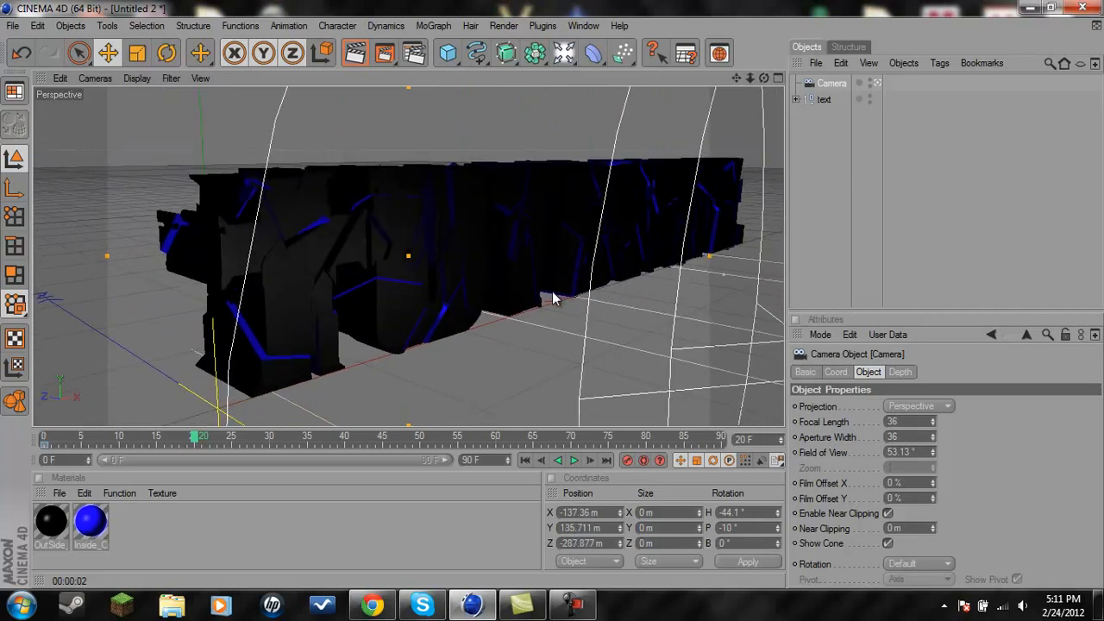
left_click(628, 461)
Step: At frame 75, move the camera along the text to its last letters, record a keyframe and scrub through the motion
left_click(573, 445)
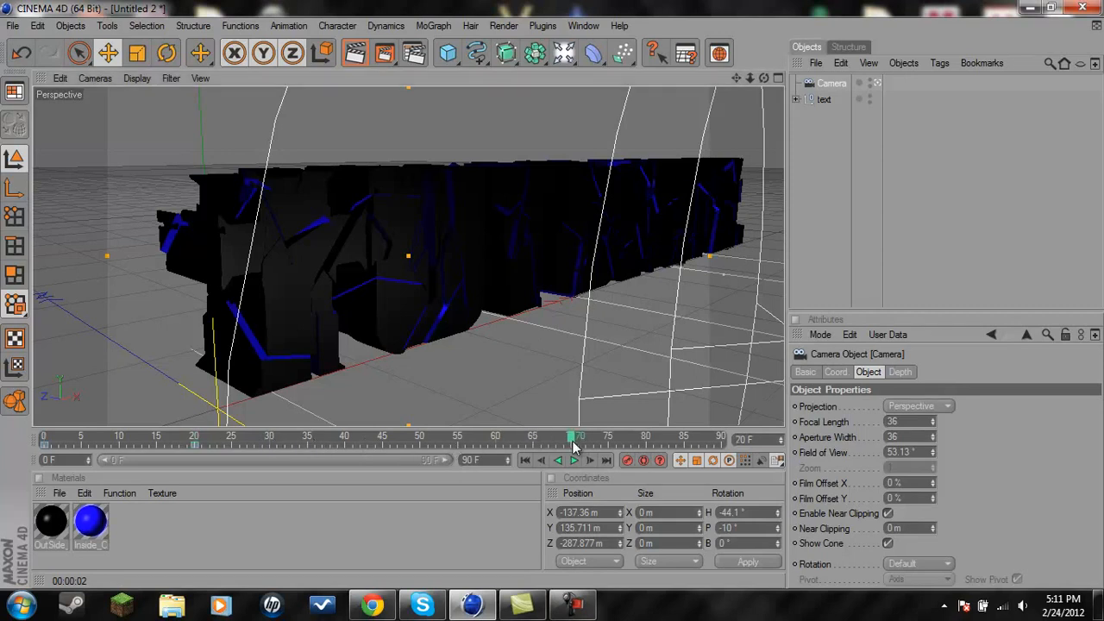
left_click(611, 440)
left_click_drag(736, 79, 536, 304)
scroll(690, 250, "up", 4)
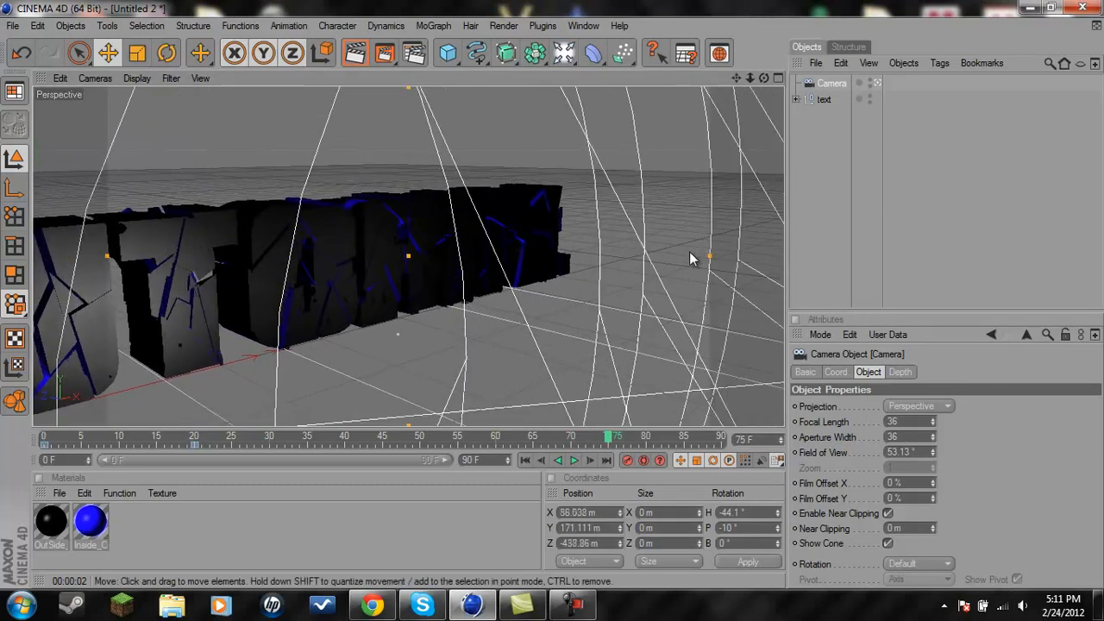
left_click_drag(735, 79, 602, 254)
scroll(598, 248, "up", 3)
left_click_drag(736, 78, 547, 295)
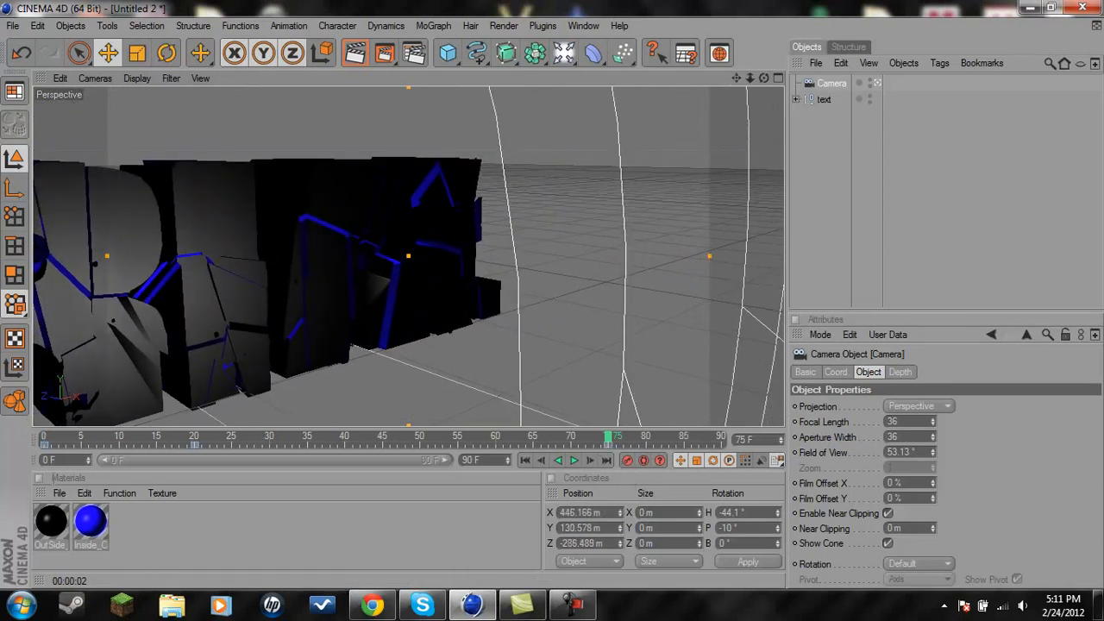
left_click(45, 443)
left_click_drag(50, 443, 608, 439)
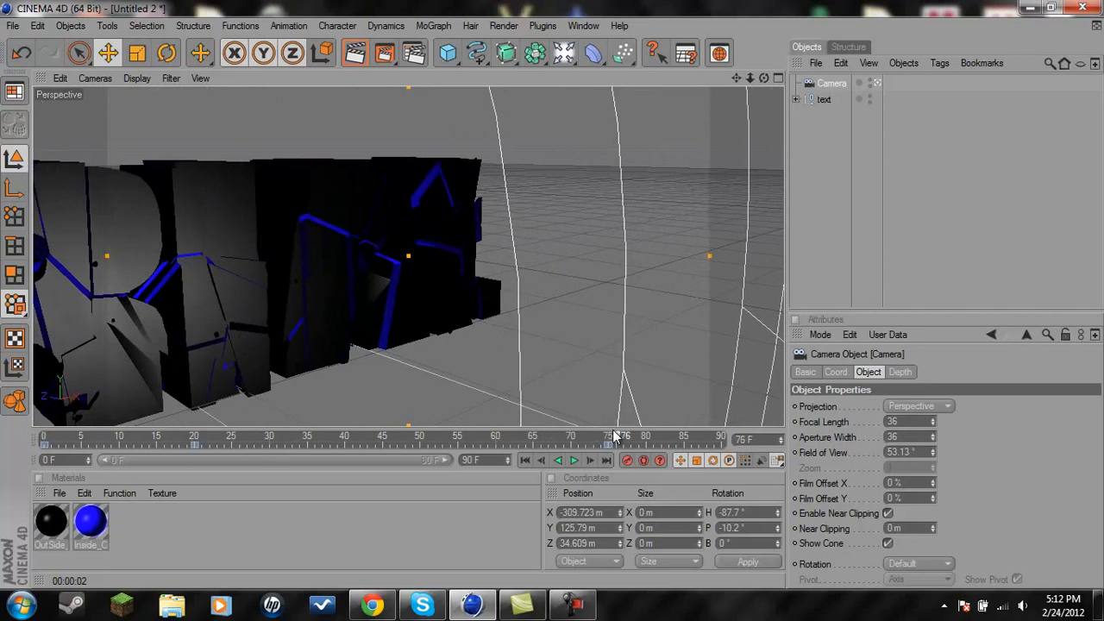
Step: At frame 85, pull the camera back and turn it to about -3.4° heading so it faces the whole text
left_click(684, 440)
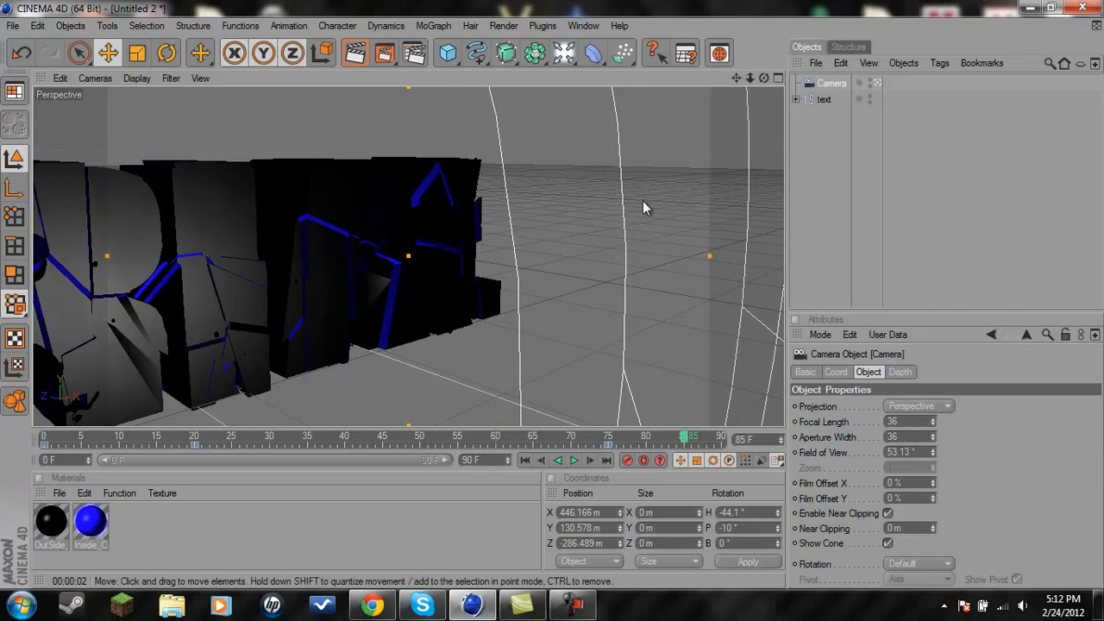
scroll(647, 198, "down", 8)
left_click_drag(764, 78, 621, 267)
left_click_drag(734, 80, 552, 301)
scroll(702, 171, "down", 8)
scroll(703, 173, "down", 3)
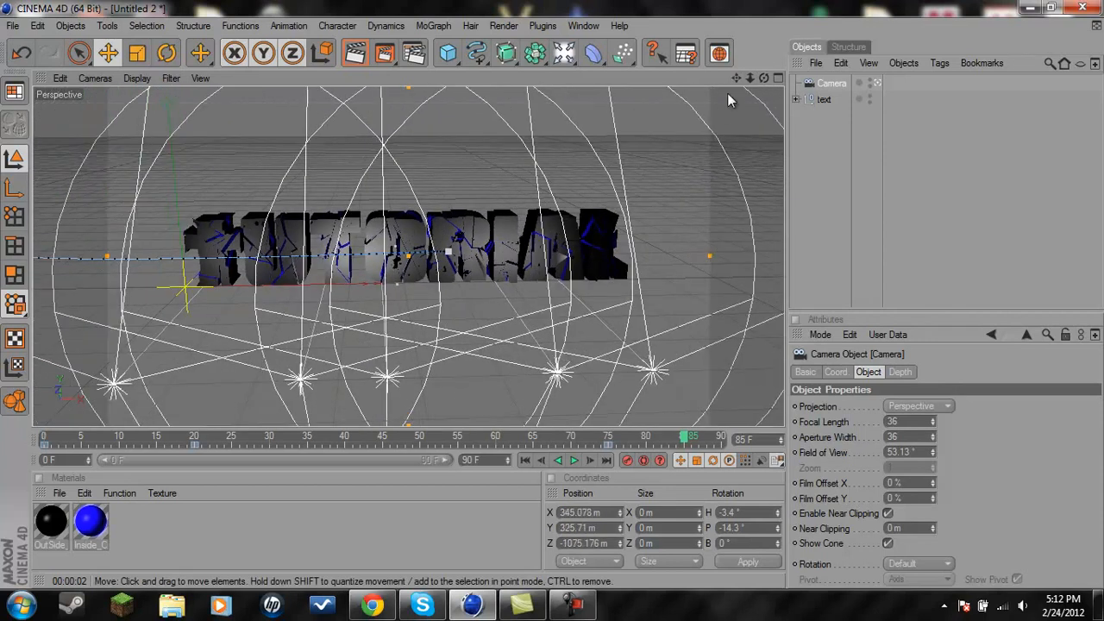
scroll(683, 149, "up", 6)
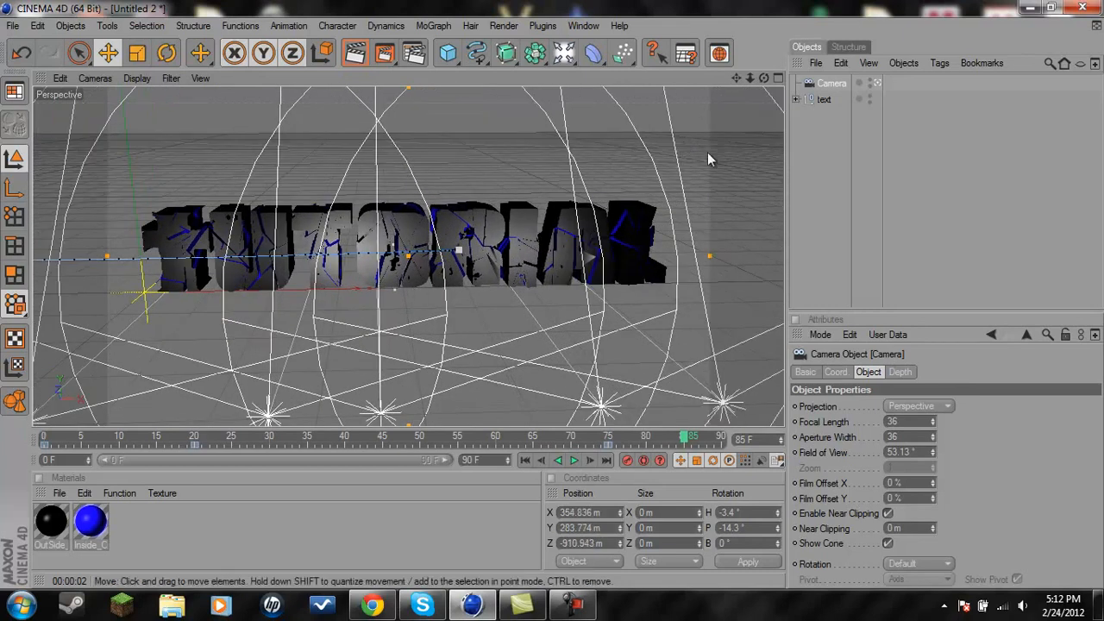
scroll(731, 244, "up", 3)
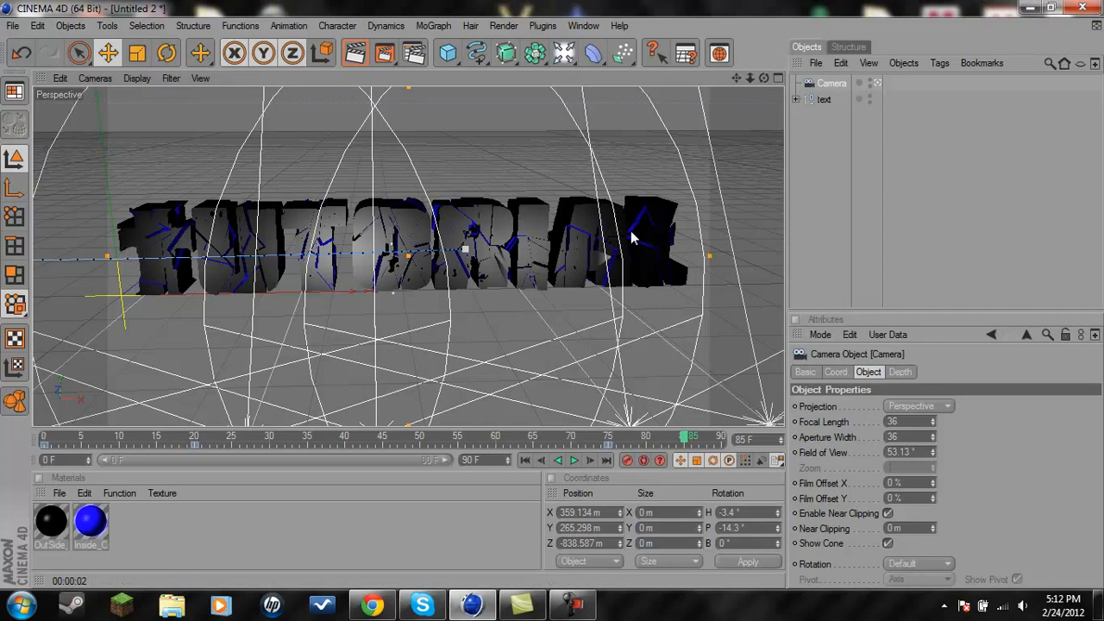
Step: Move the spot light nearest the final letter outward to about X 375 m, rendering the view before and after
left_click(362, 55)
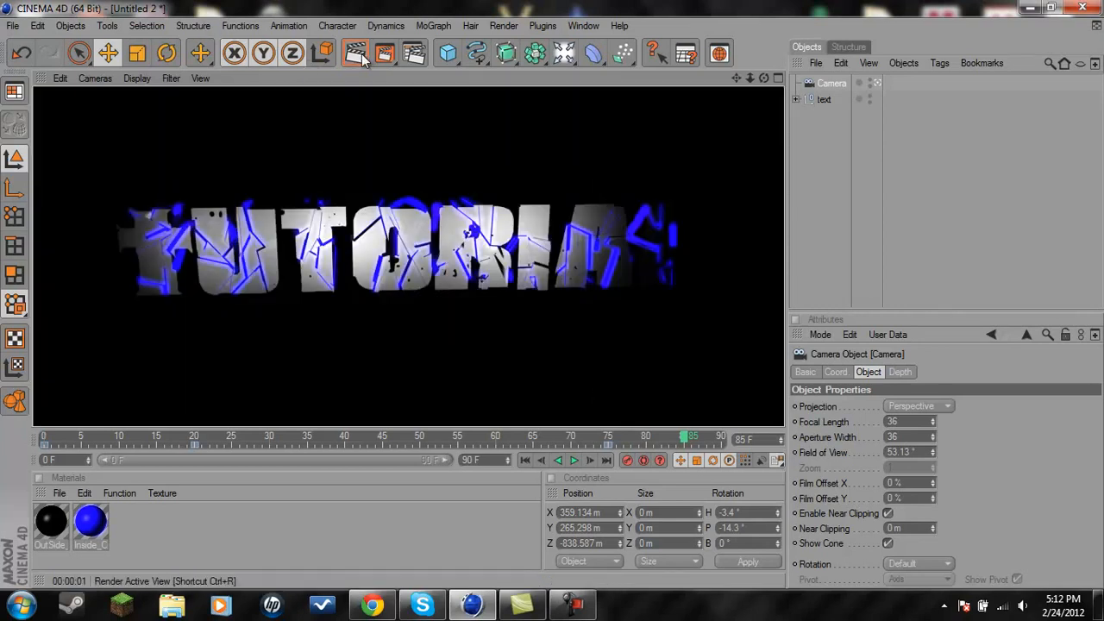
left_click(650, 248)
scroll(633, 328, "down", 3)
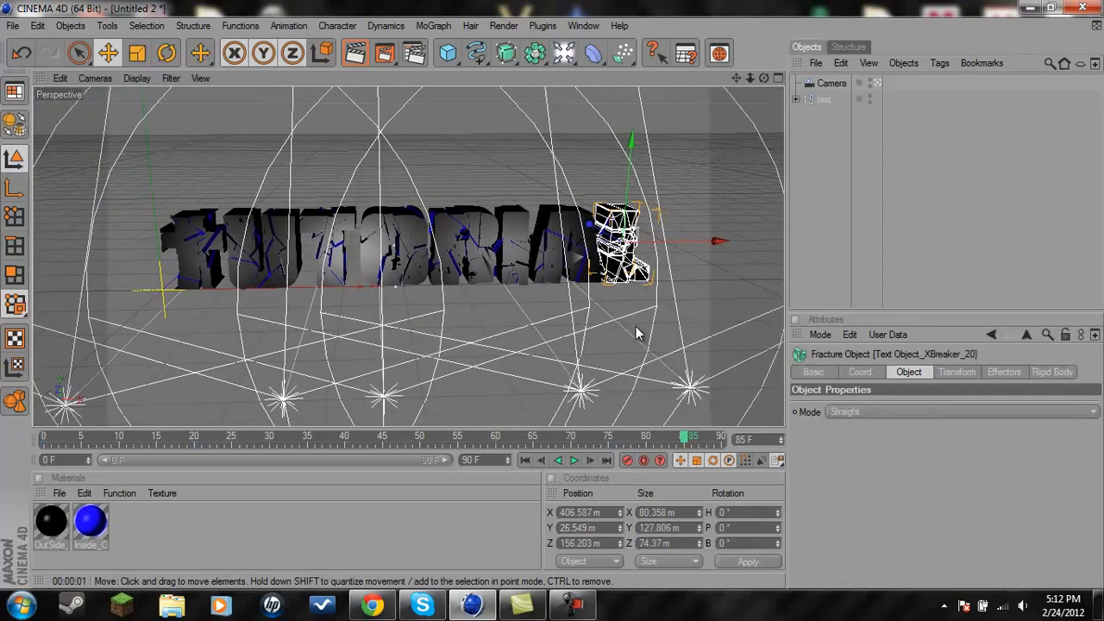
left_click(632, 364)
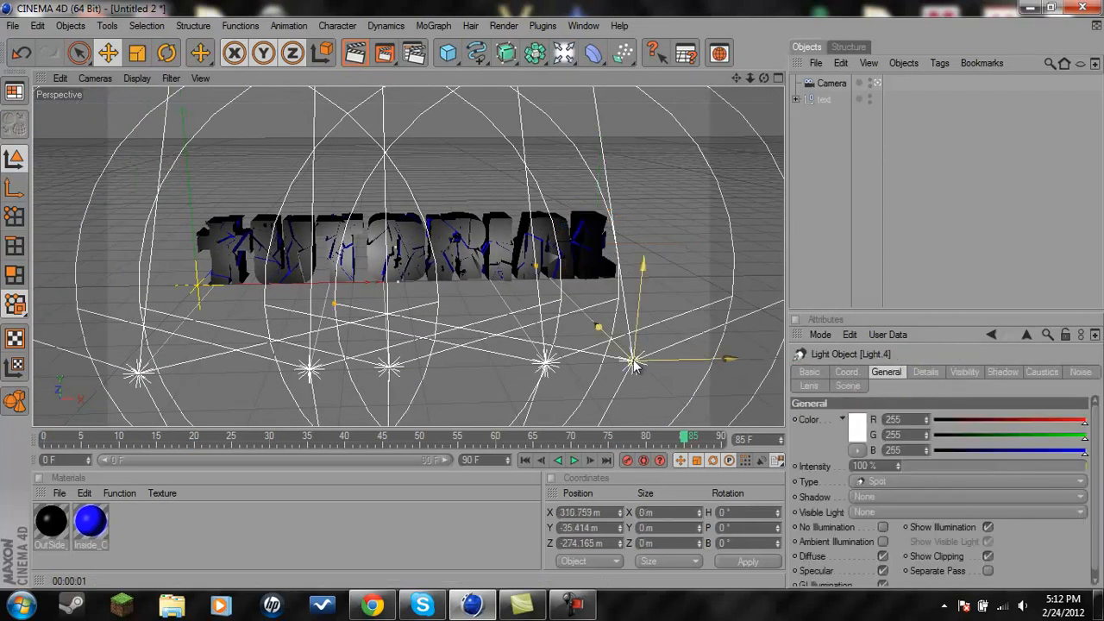
left_click_drag(653, 362, 701, 360)
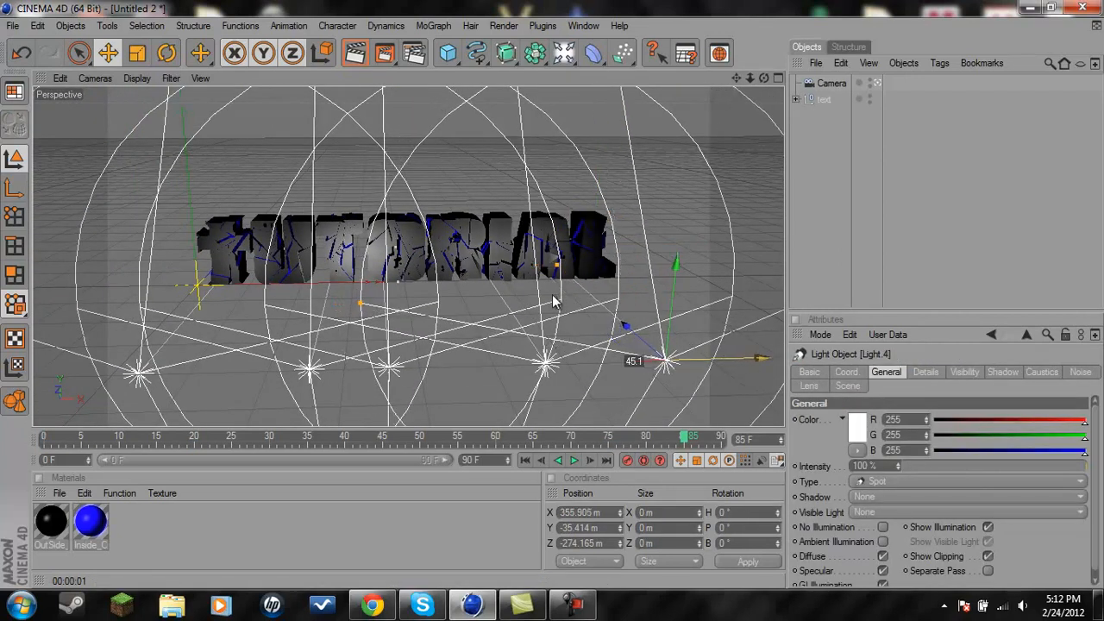
left_click(355, 53)
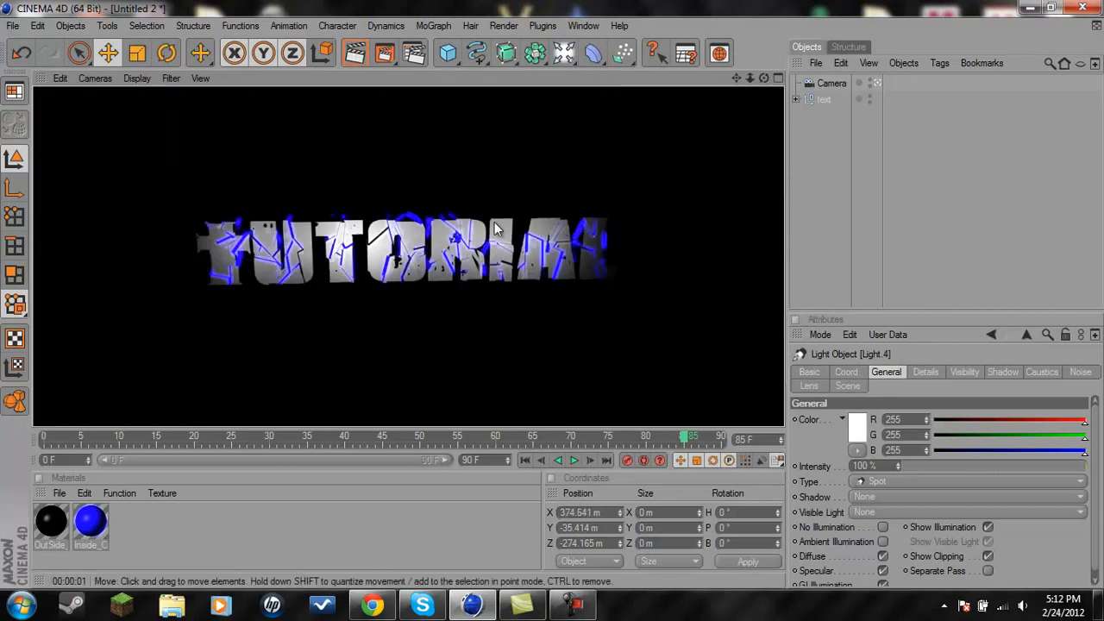
left_click(567, 275)
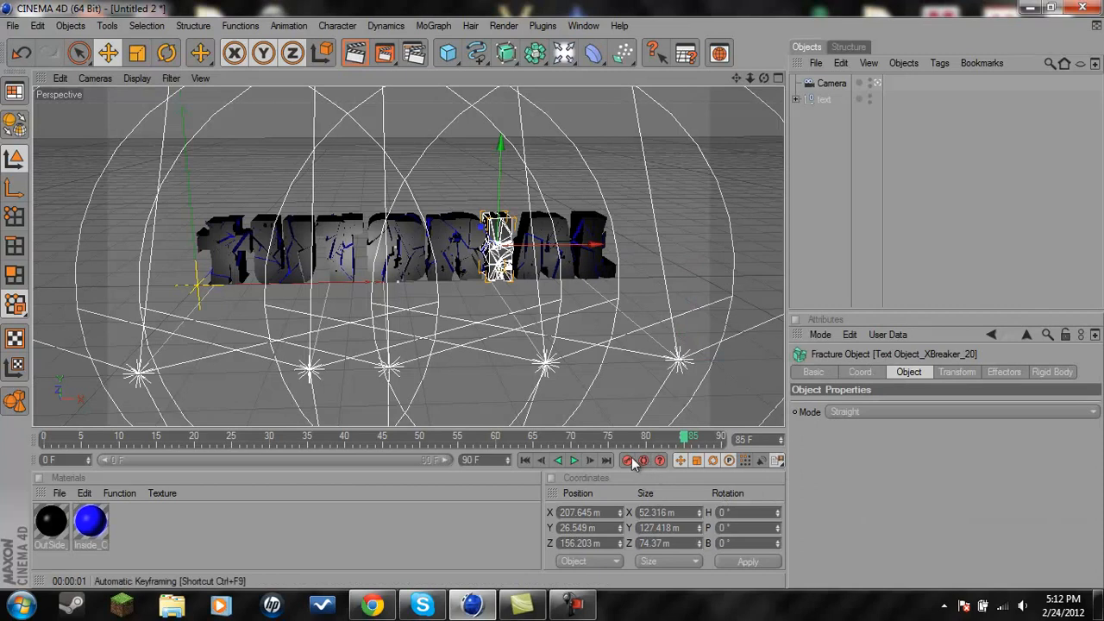
Step: Record a keyframe for the camera at frame 85 and return to frame 0
left_click(831, 84)
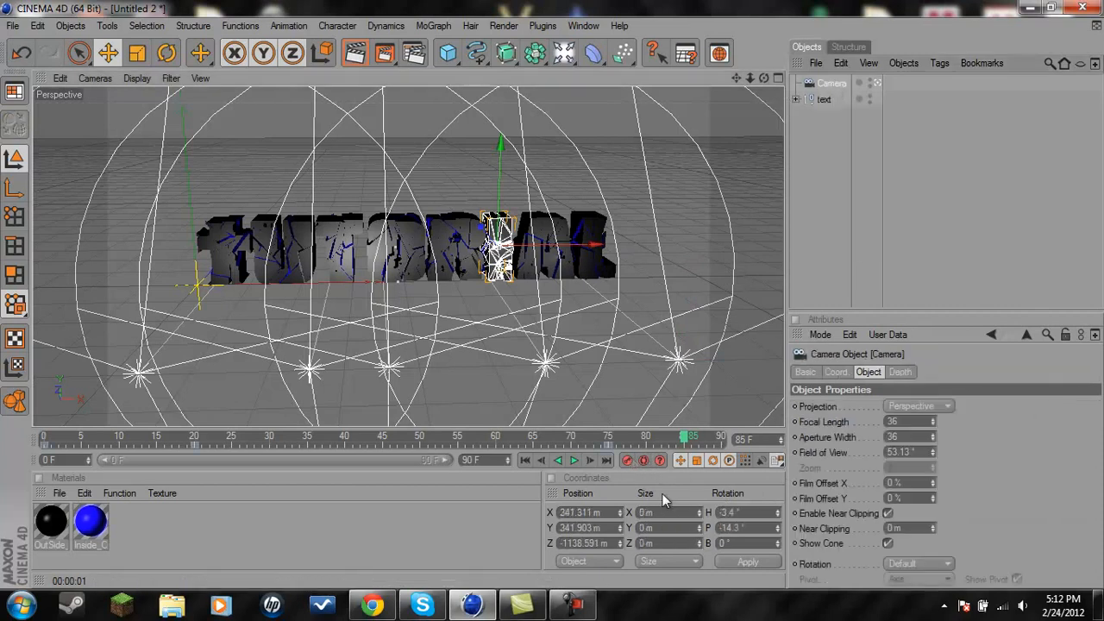
left_click(624, 462)
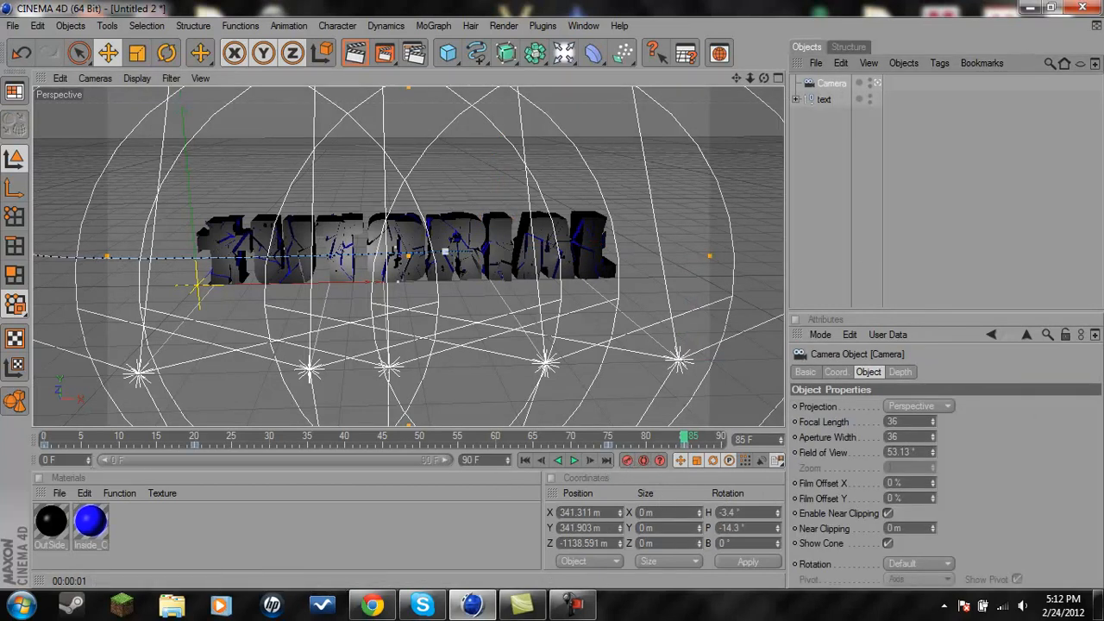
left_click(45, 436)
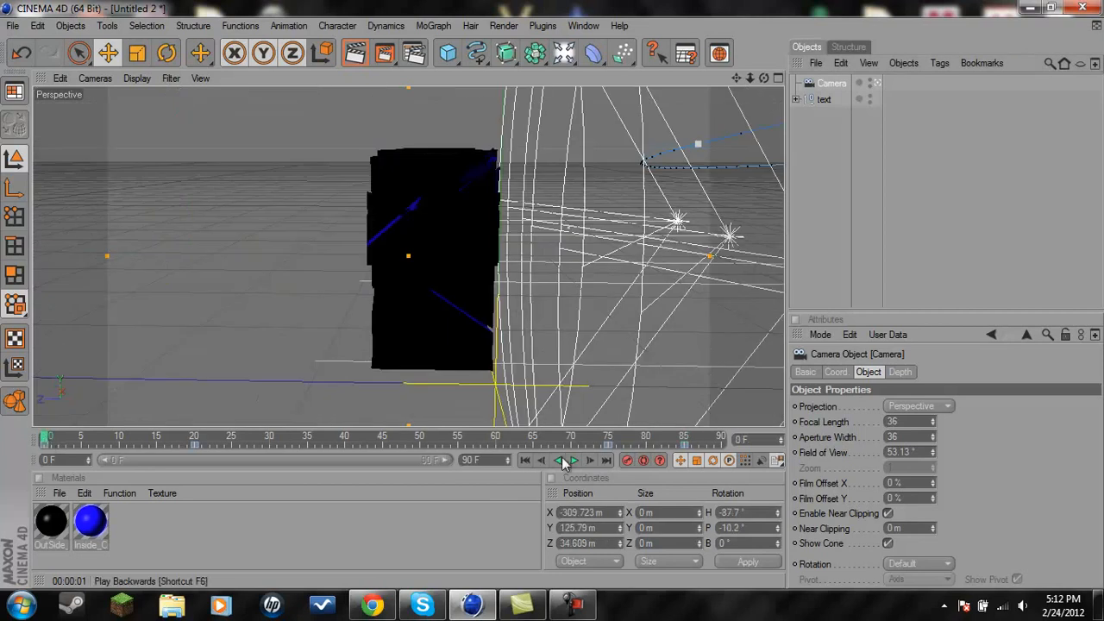
Step: Play the camera animation from frame 0 and stop it at frame 85
left_click(574, 461)
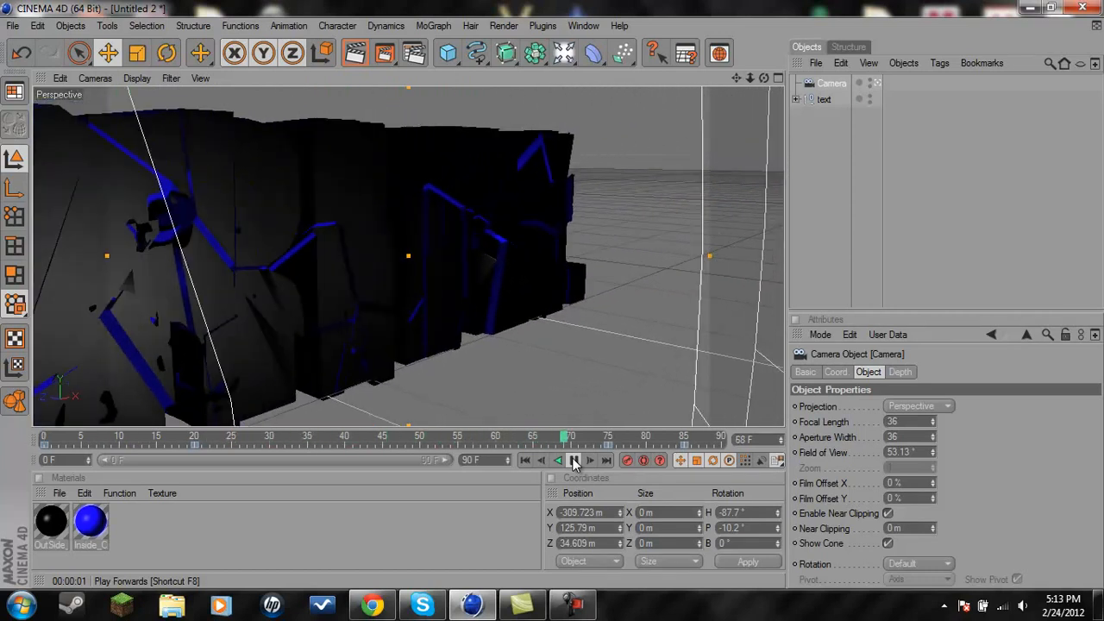
left_click(574, 461)
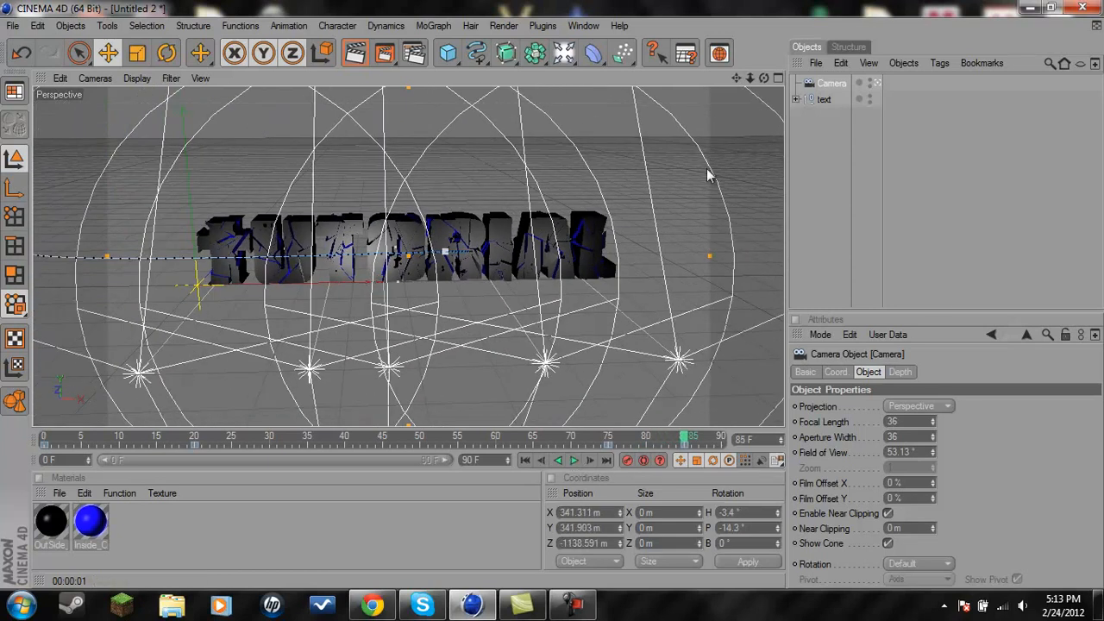
Step: Enable multi-pass rendering with a Post Effects pass and add the Glow effect in the render settings
left_click(415, 54)
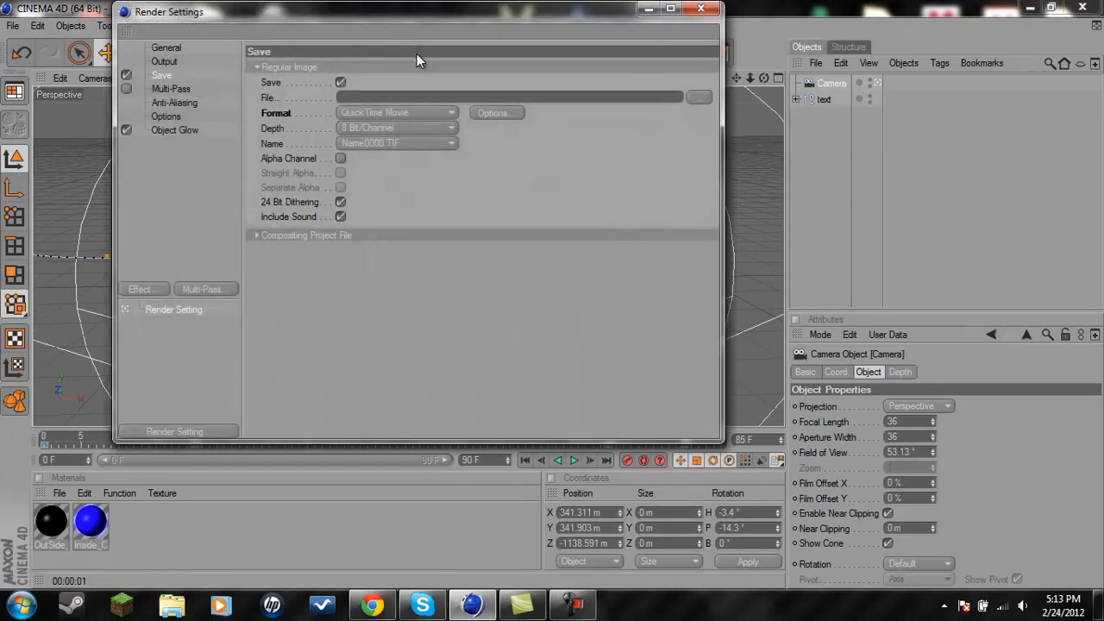
left_click(164, 88)
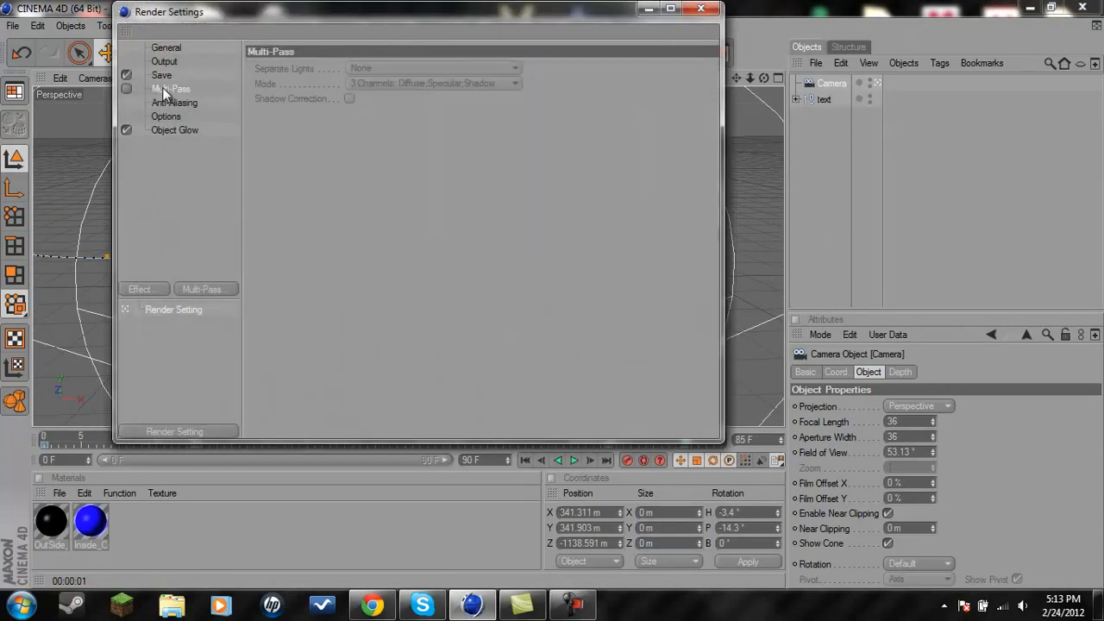
left_click(127, 89)
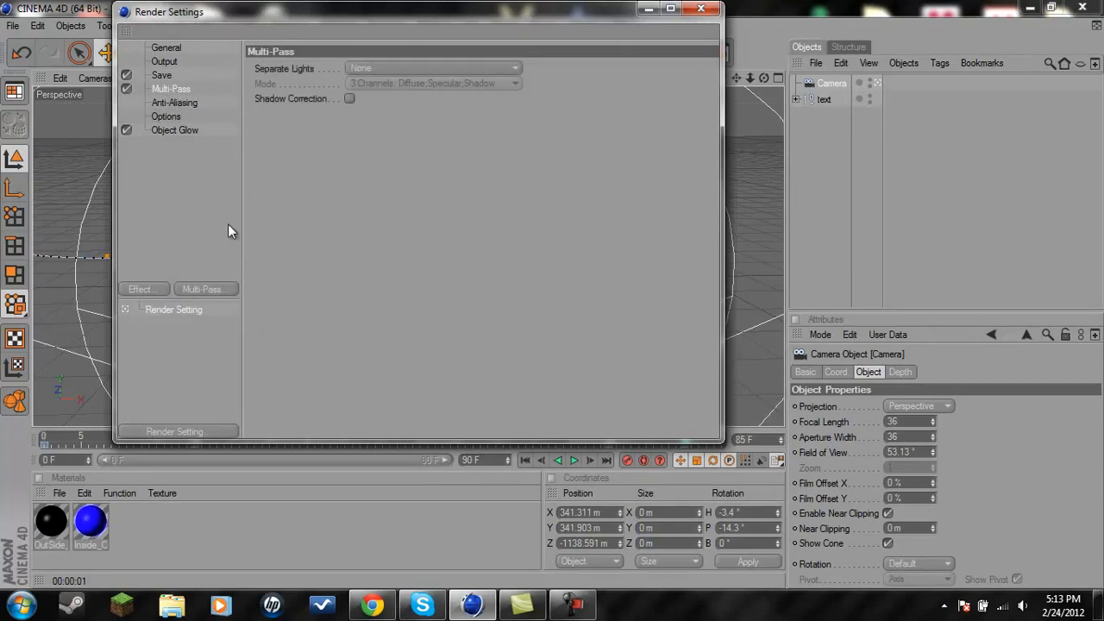
left_click(212, 286)
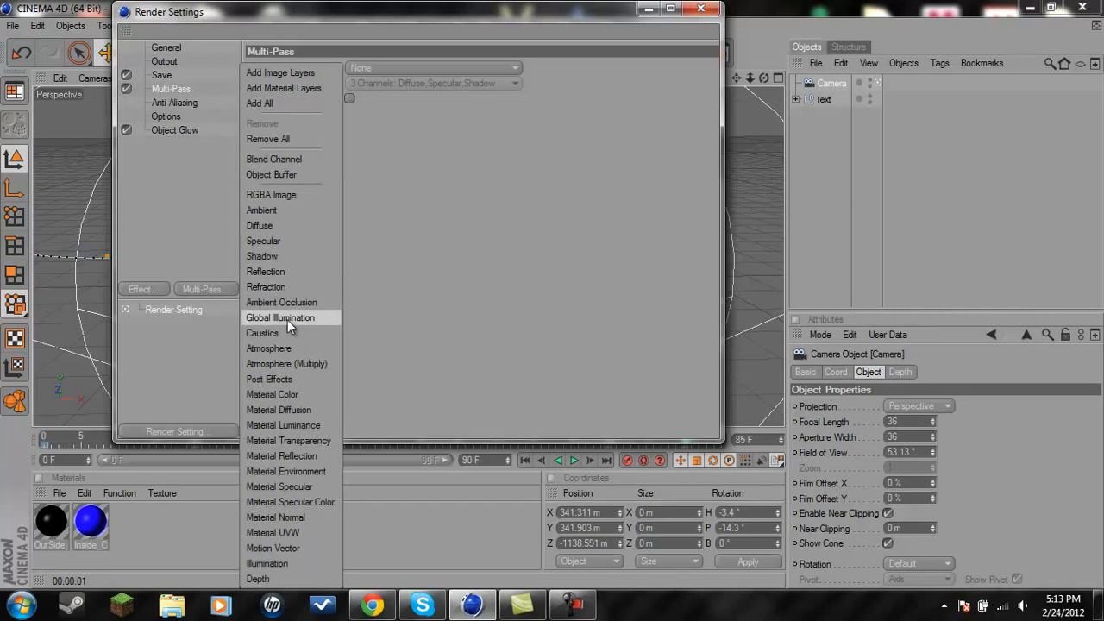
left_click(275, 378)
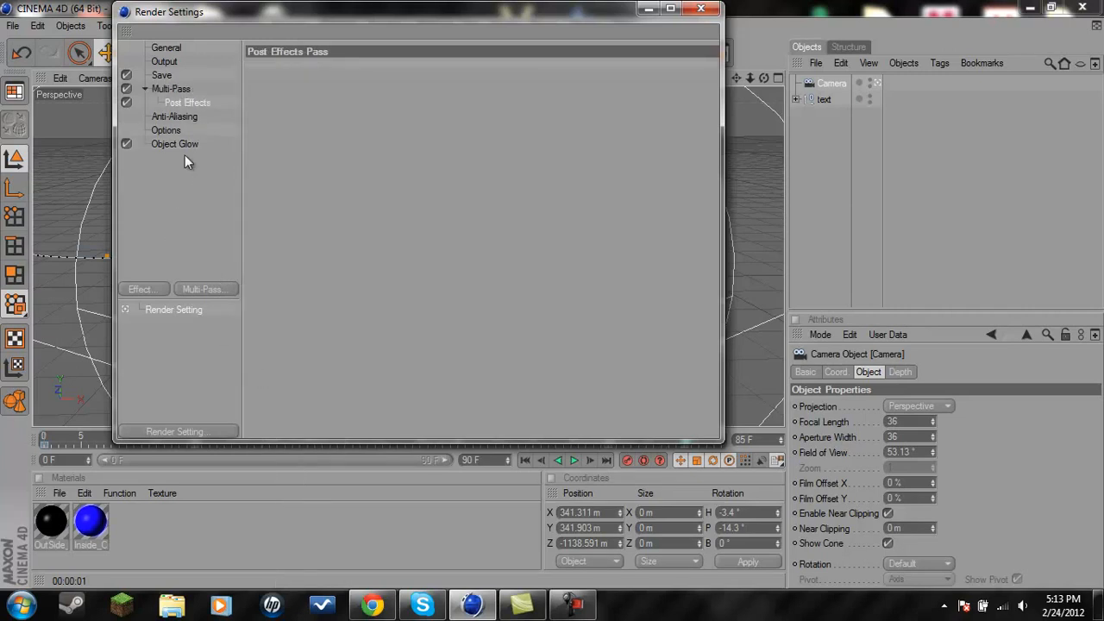
left_click(150, 288)
left_click(196, 412)
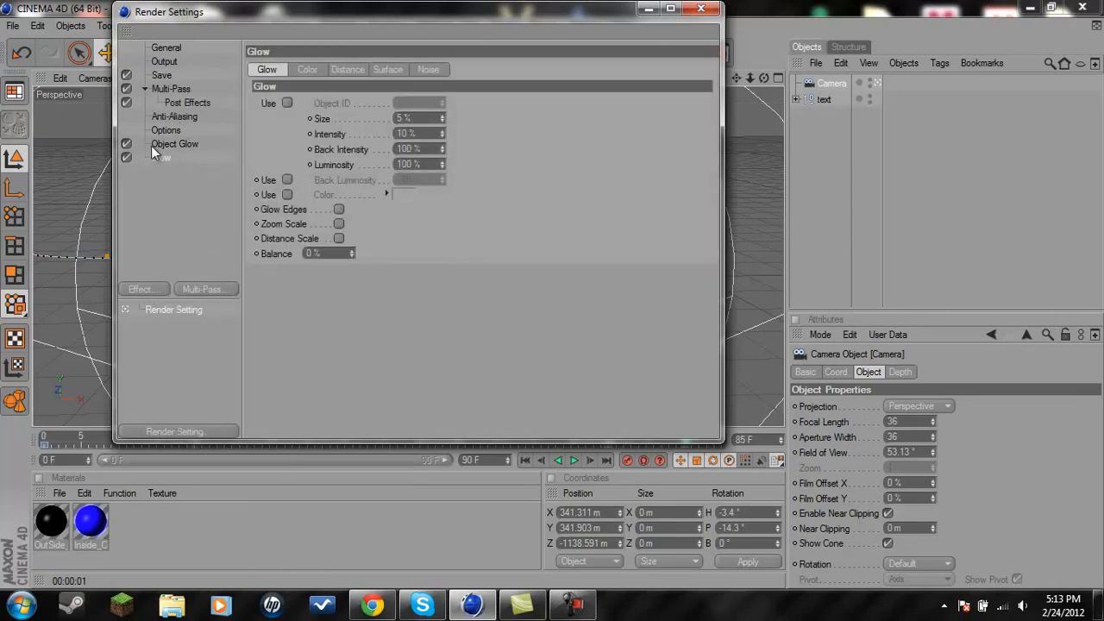
Step: Save the multi-pass image as a QuickTime Movie with Best Depth compression at 29.97 frames per second
left_click(167, 76)
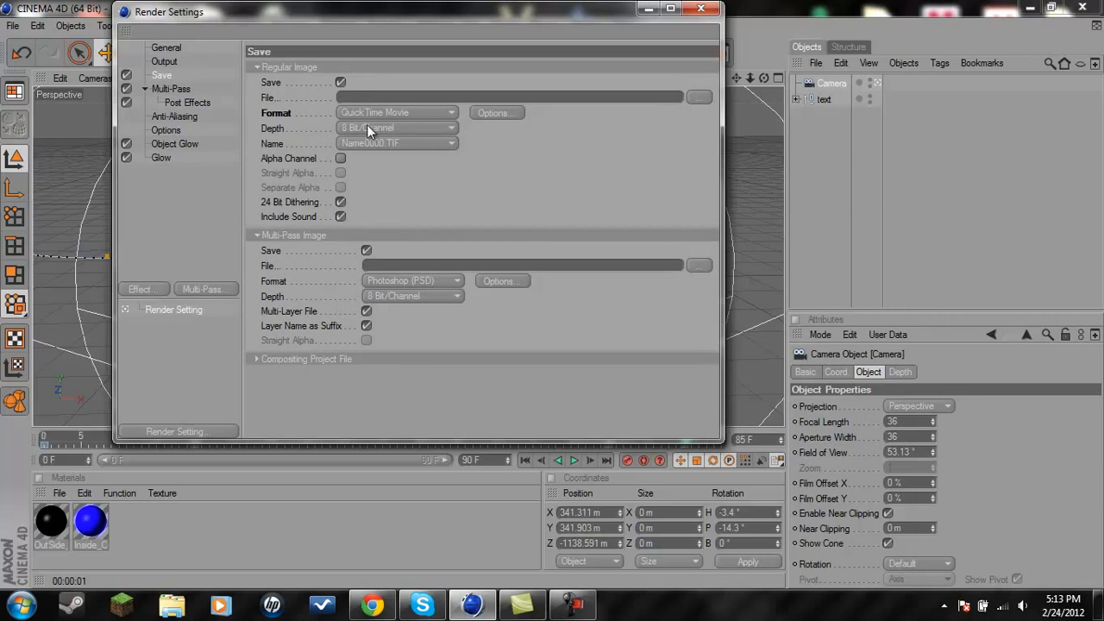
left_click(421, 285)
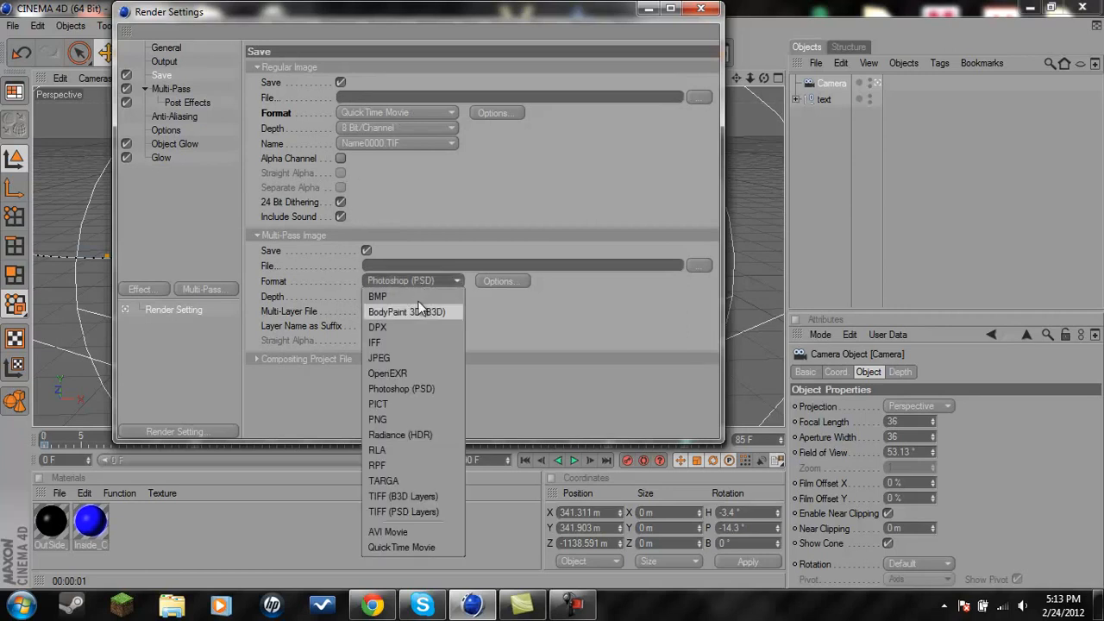
left_click(389, 547)
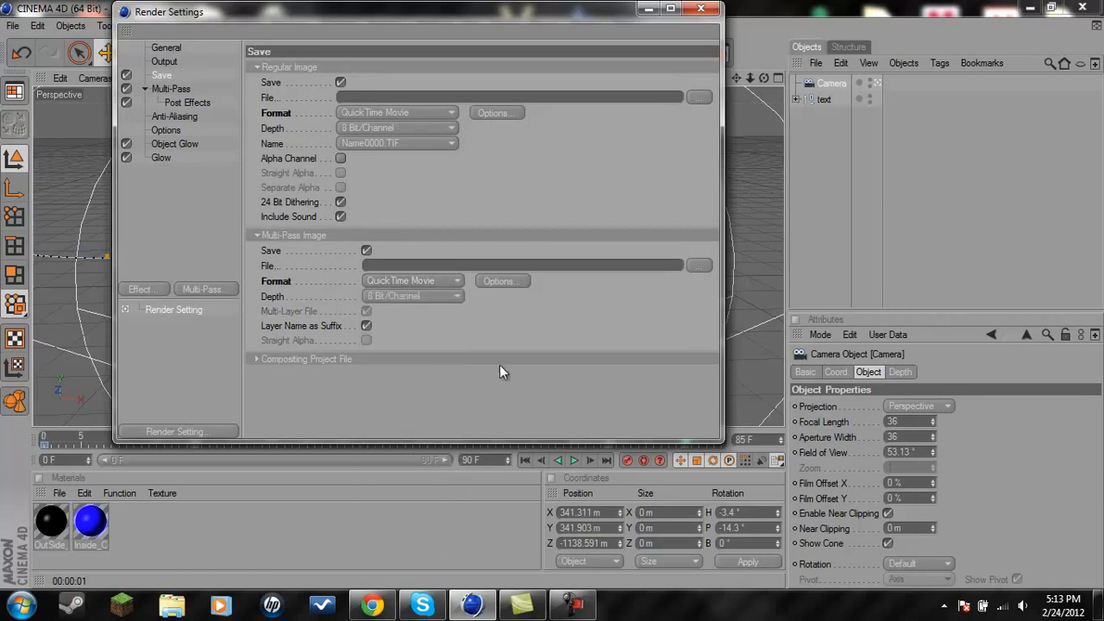
left_click(510, 285)
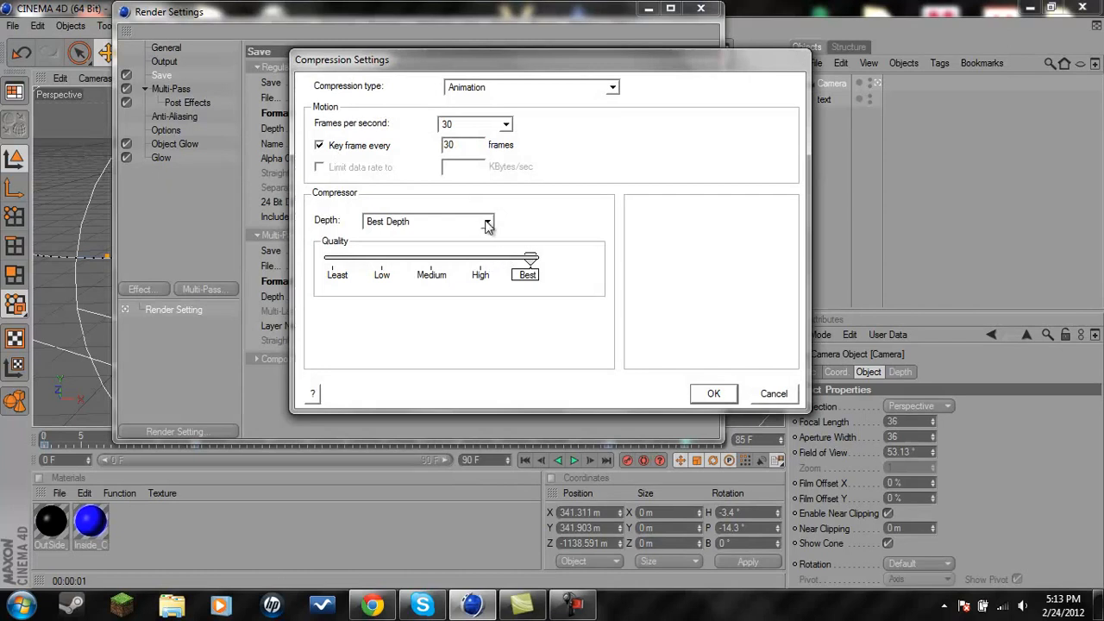
left_click(485, 223)
left_click(421, 239)
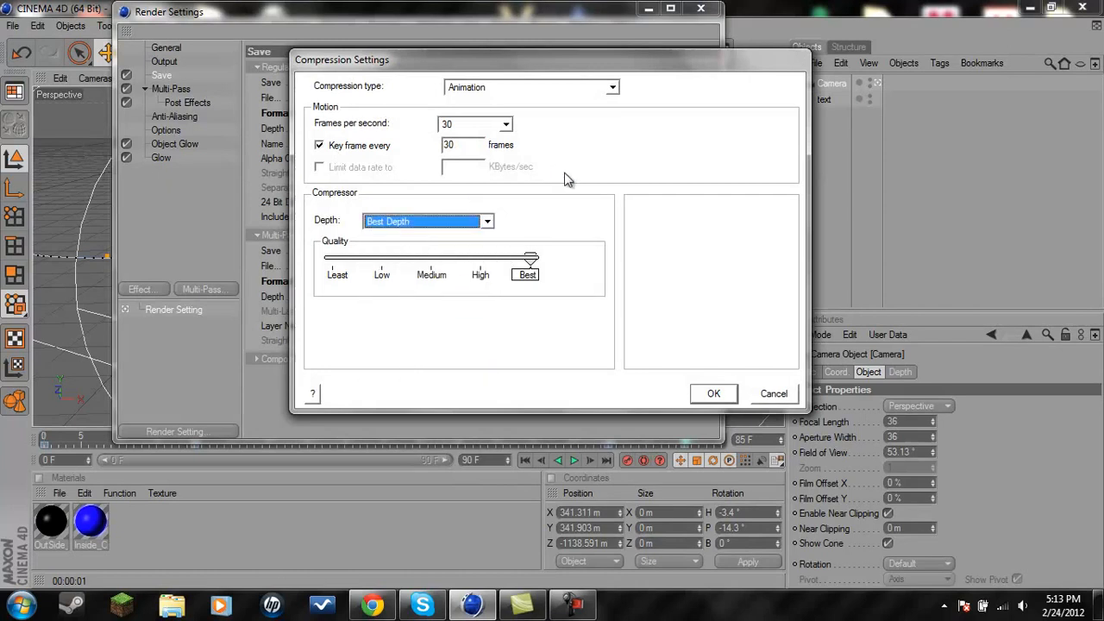
left_click(505, 124)
left_click(458, 250)
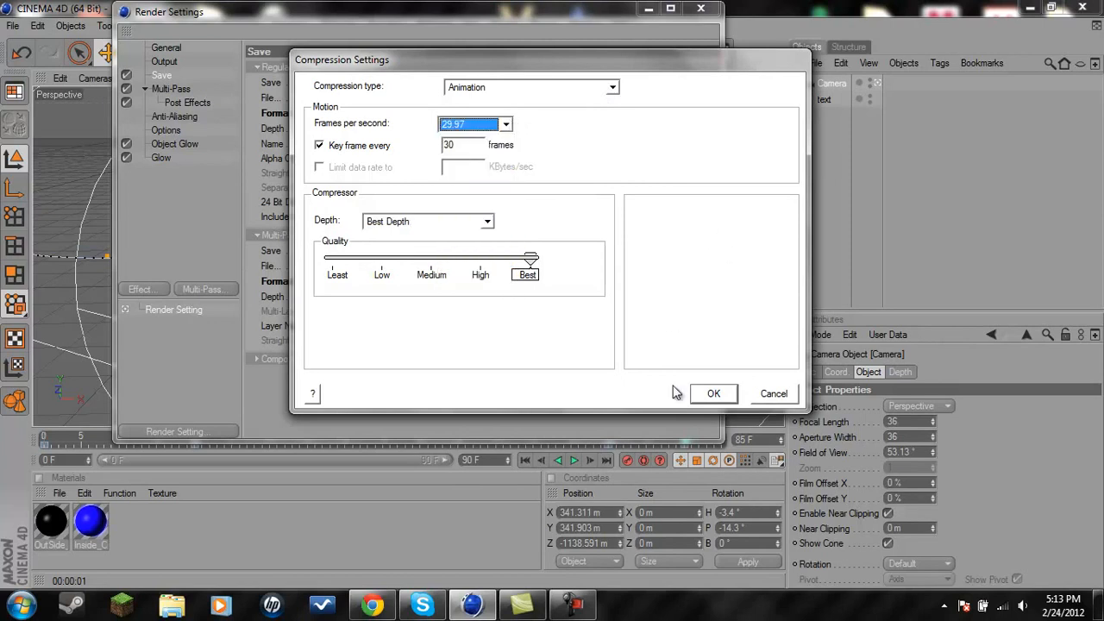
left_click(713, 395)
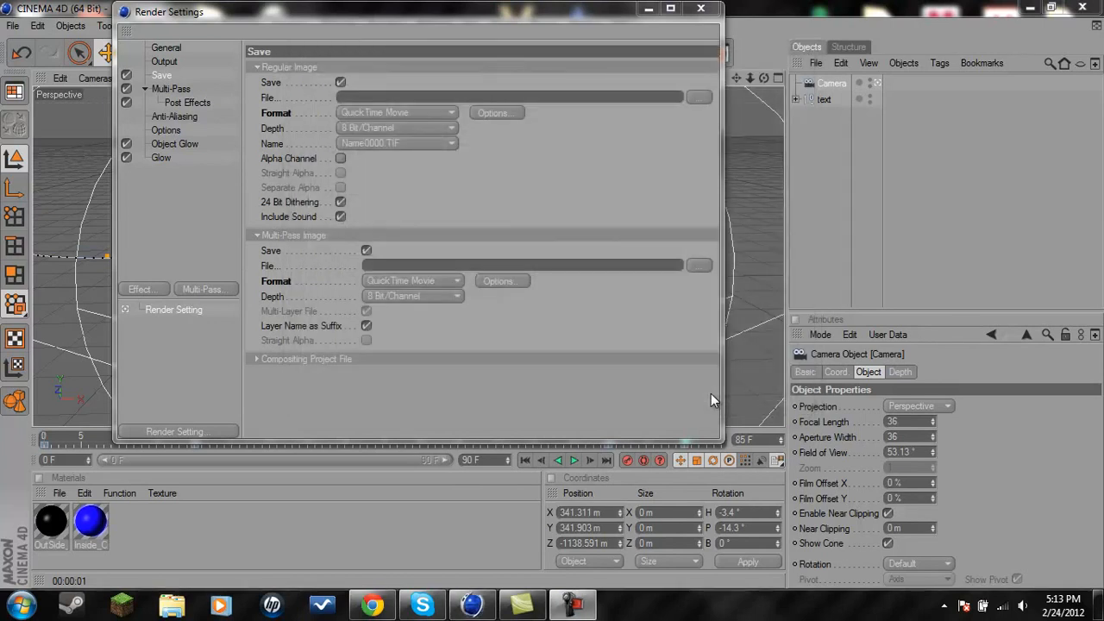
Step: Name the multi-pass output file glow in the Documents library and render the animation to the Picture Viewer
left_click(699, 264)
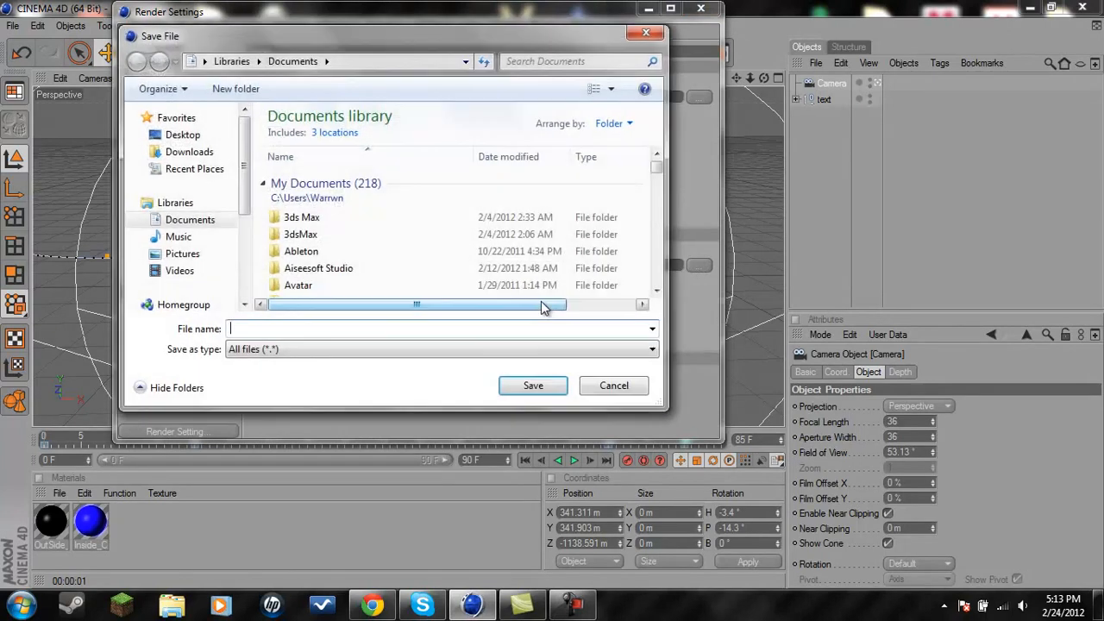
type("glpw")
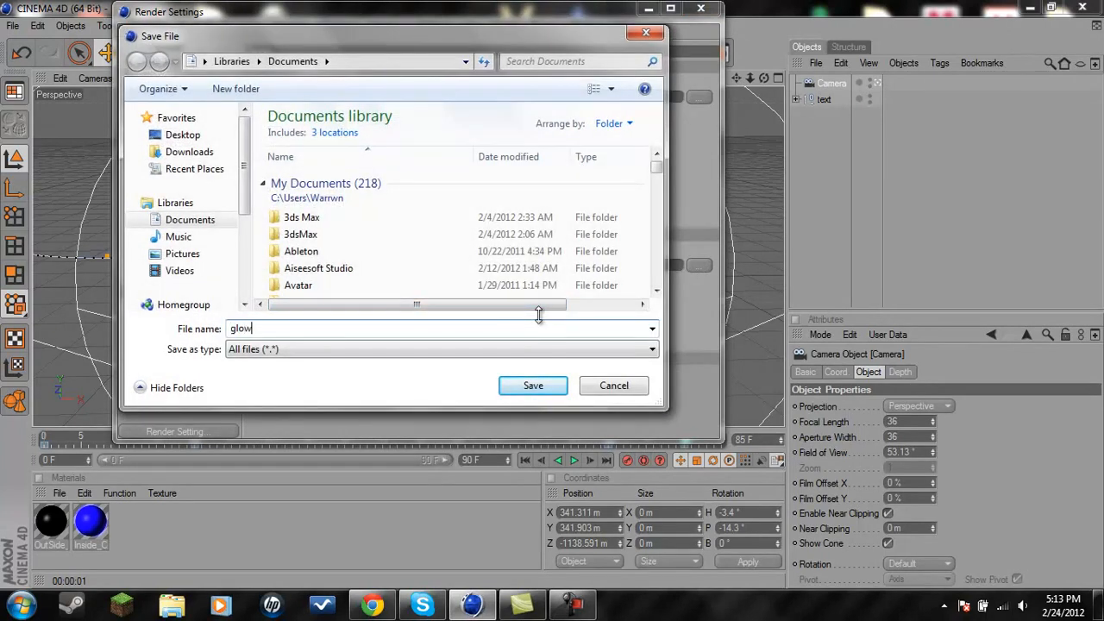
key("Return")
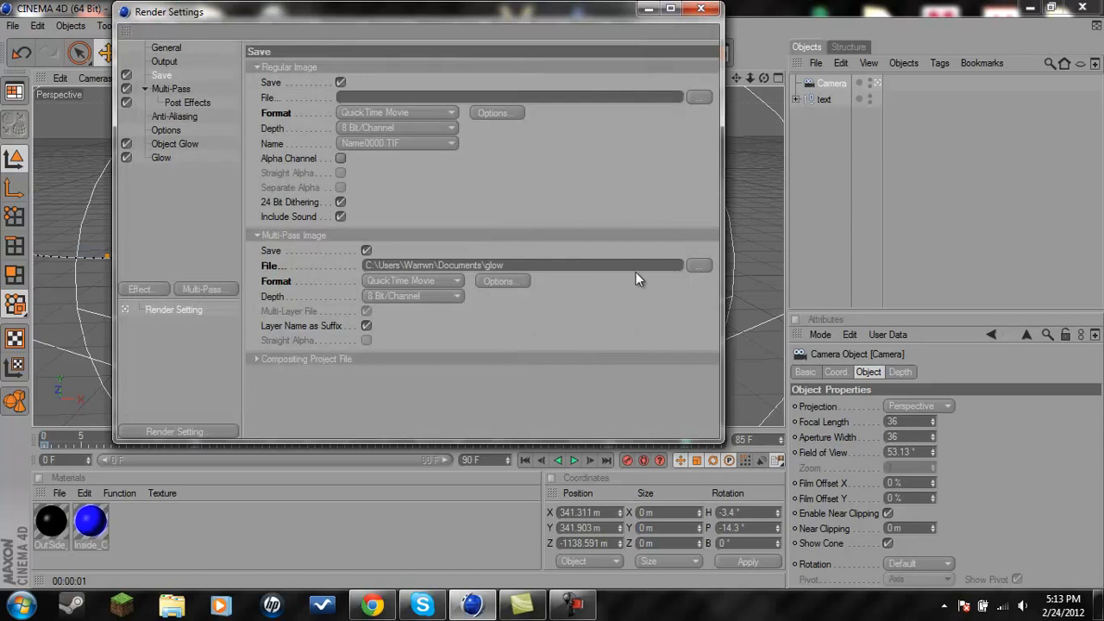
left_click(700, 9)
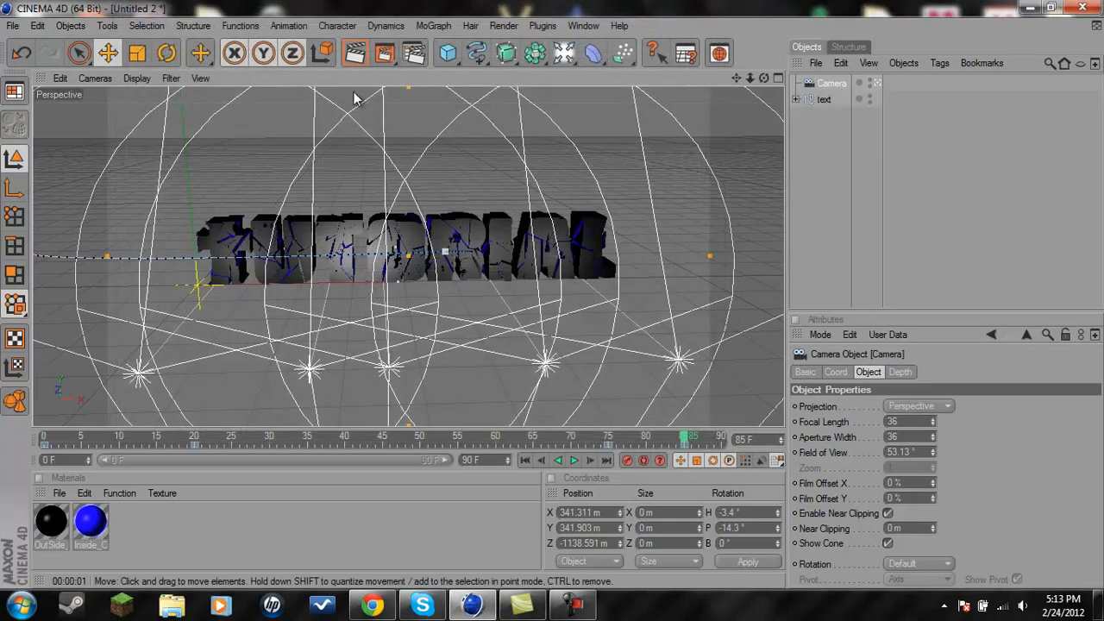
left_click(391, 56)
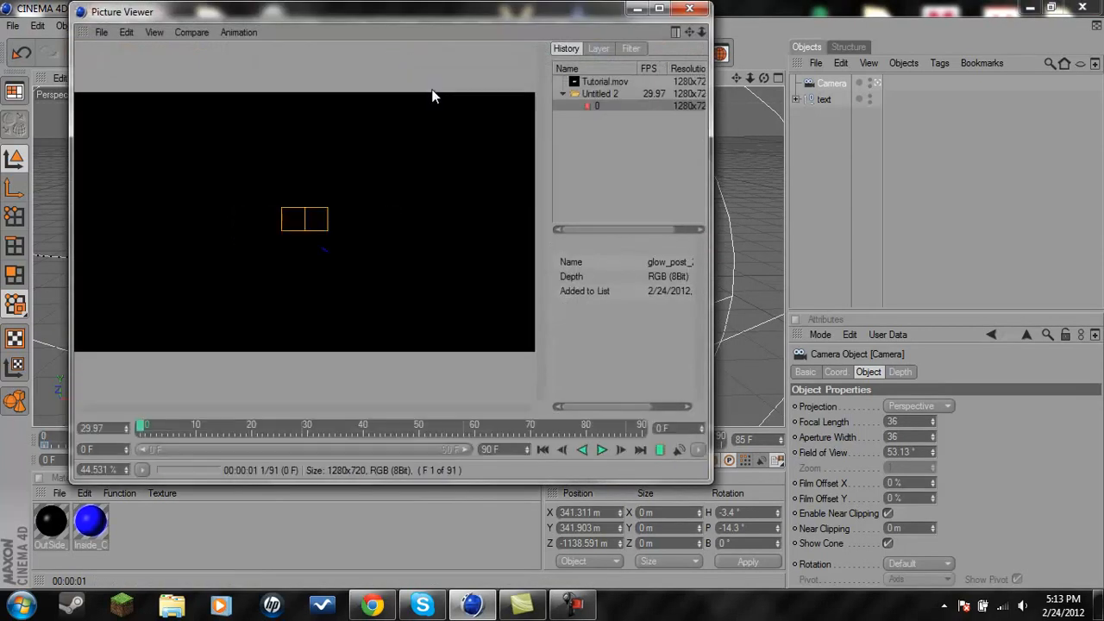